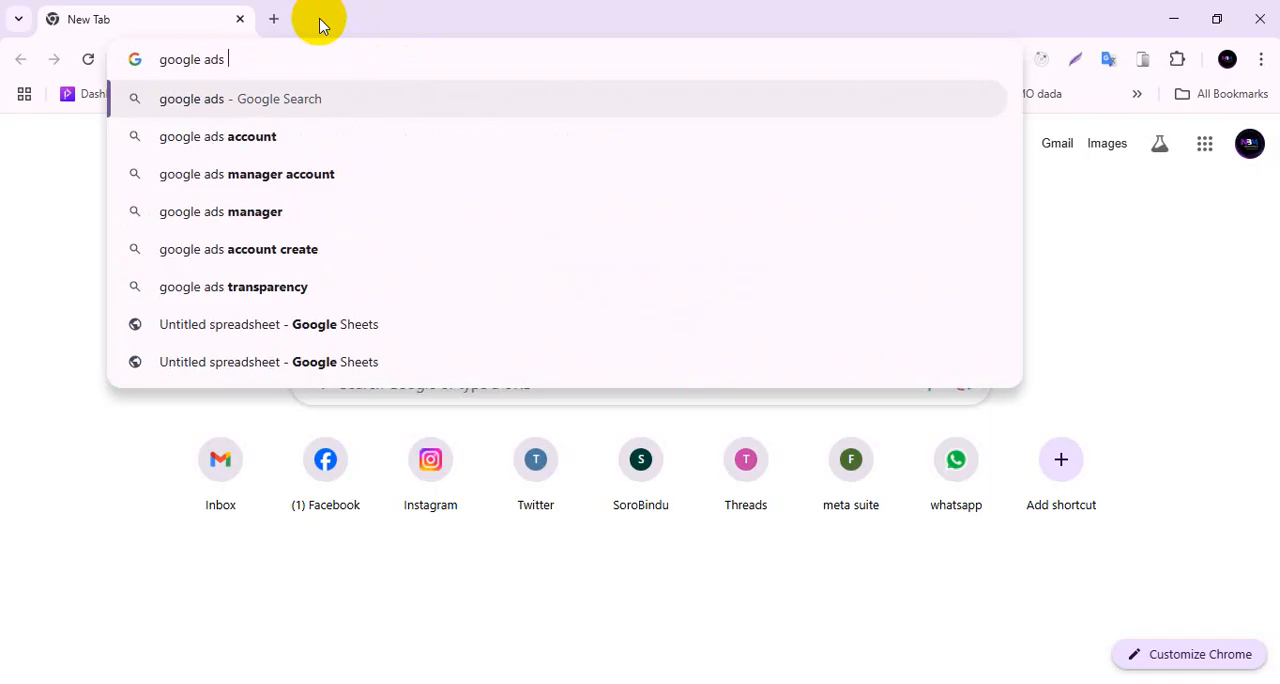
# Search the web for "google ads account", open the Google Ads site and start setting up an account.
pyautogui.press('Up')
pyautogui.press('Return')
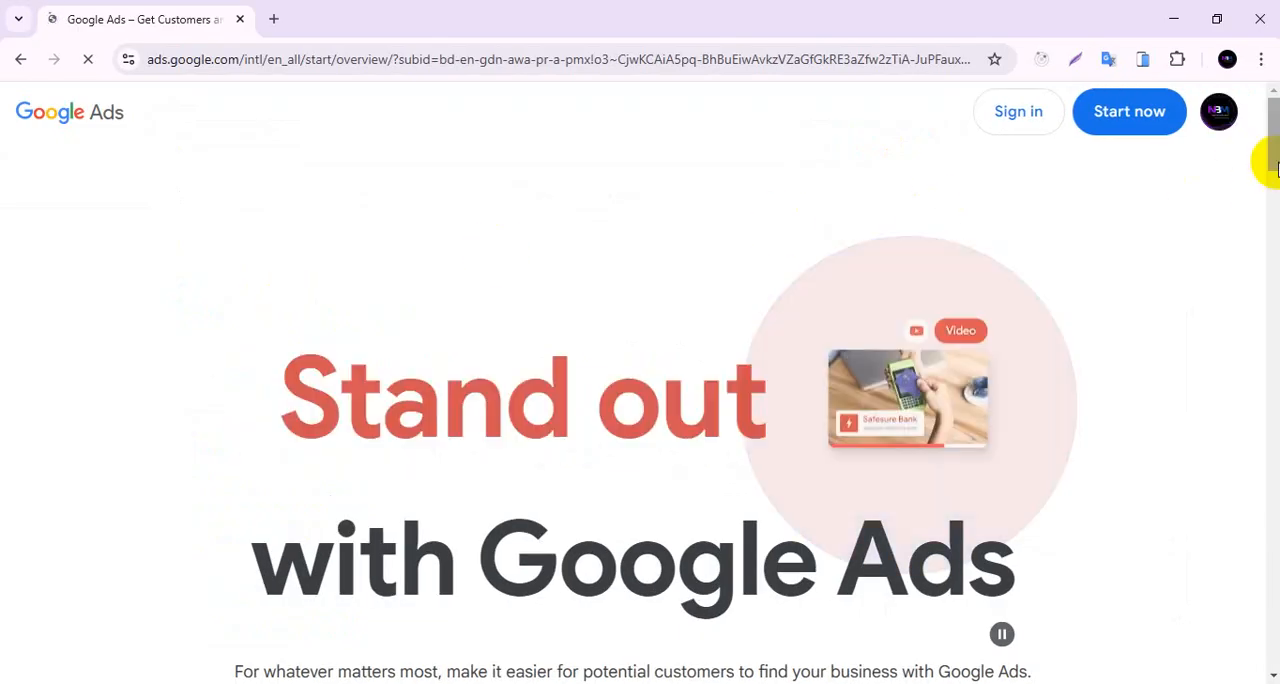
pyautogui.moveTo(1277, 161)
pyautogui.mouseDown()
pyautogui.moveTo(1276, 198)
pyautogui.moveTo(1277, 150)
pyautogui.mouseUp()
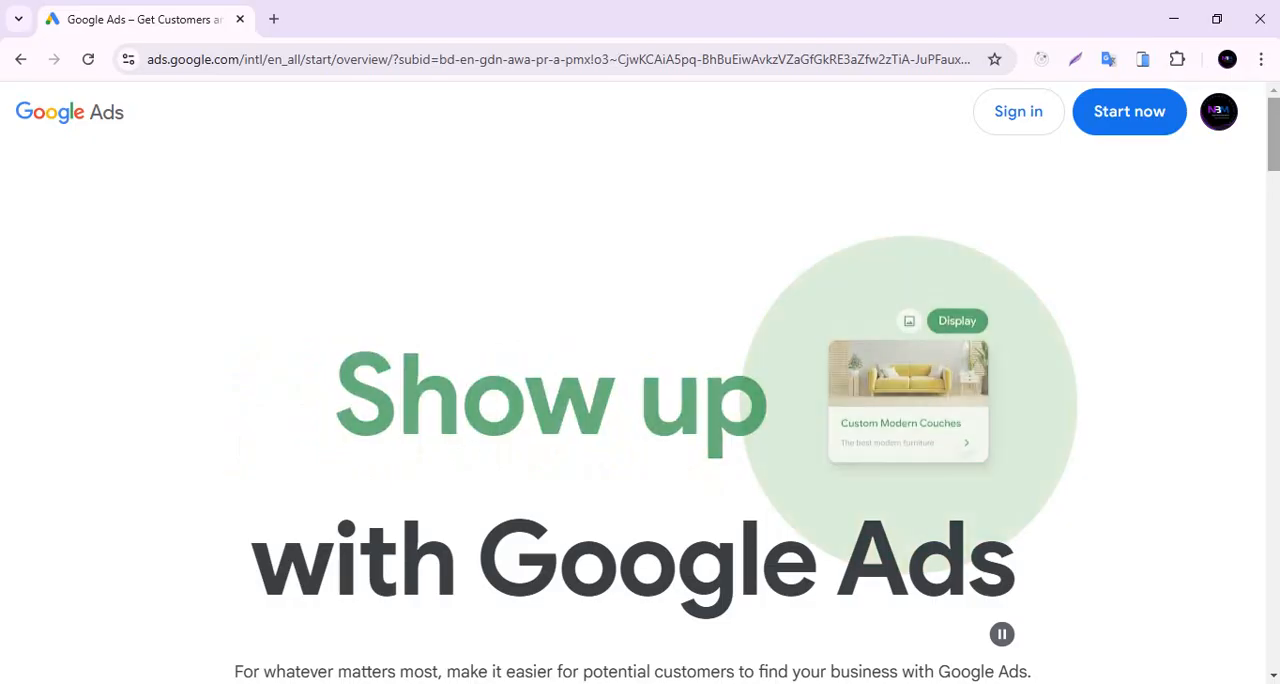
pyautogui.click(1129, 112)
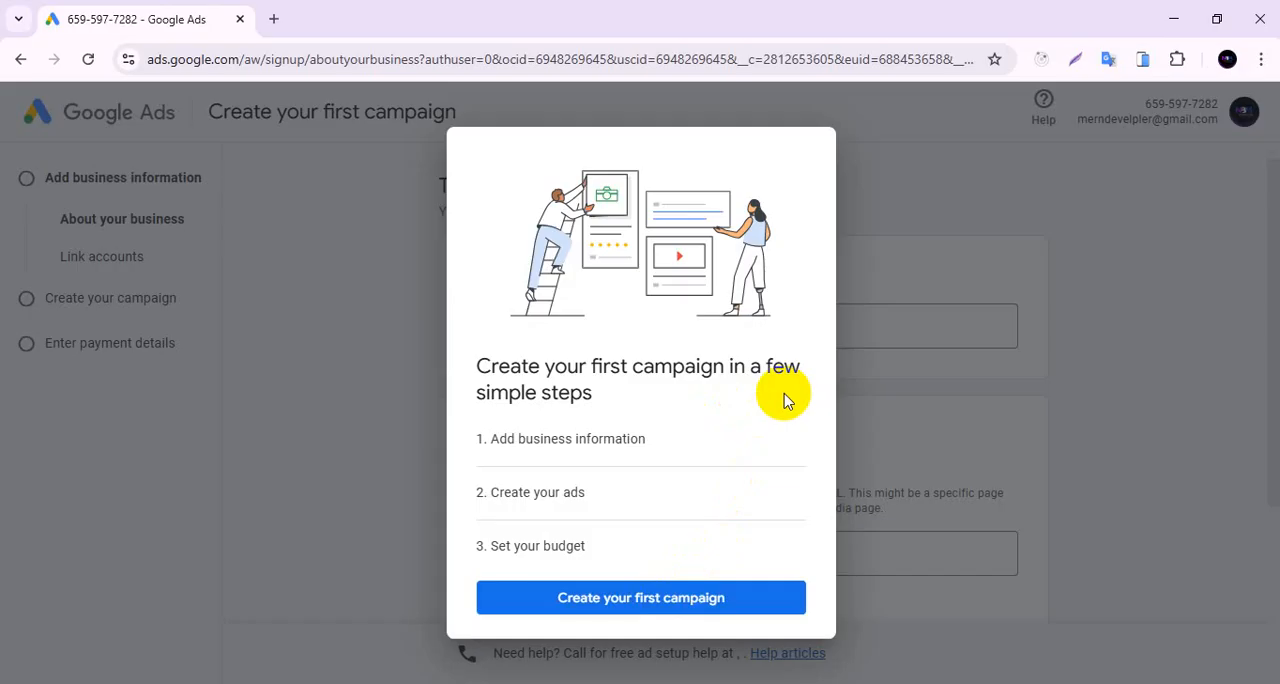
pyautogui.click(1145, 376)
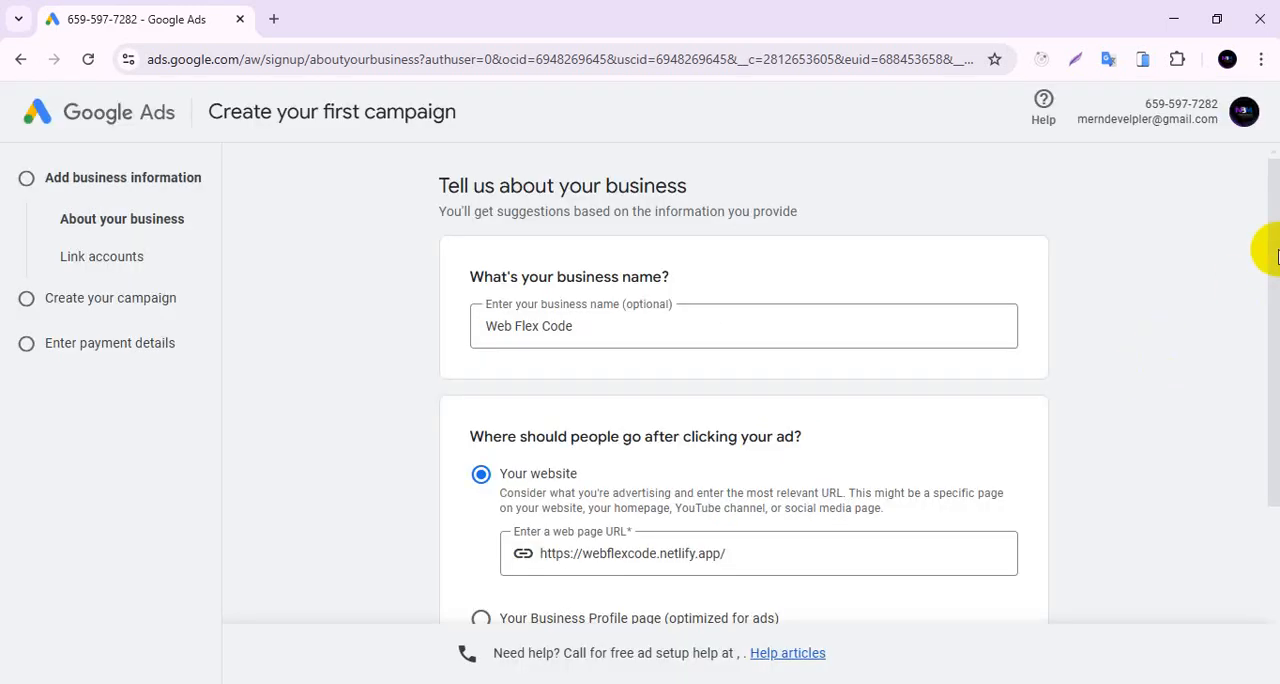
pyautogui.moveTo(1275, 252); pyautogui.dragTo(1266, 400)
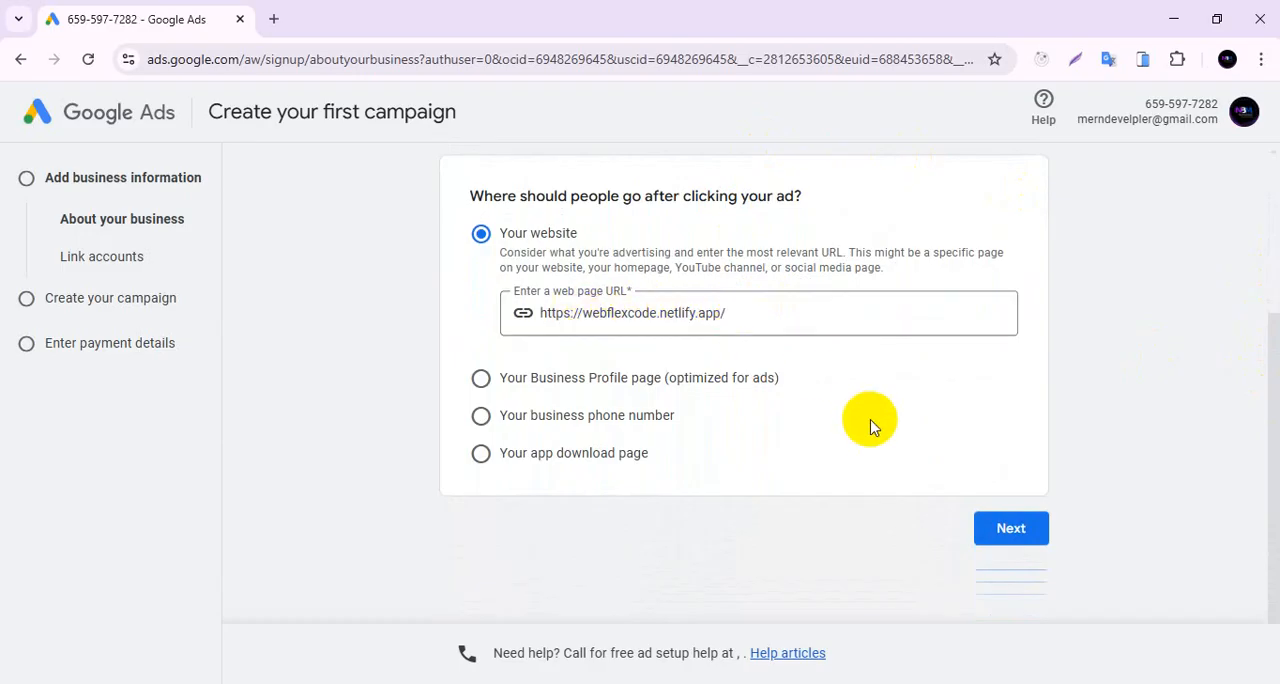
pyautogui.click(1018, 526)
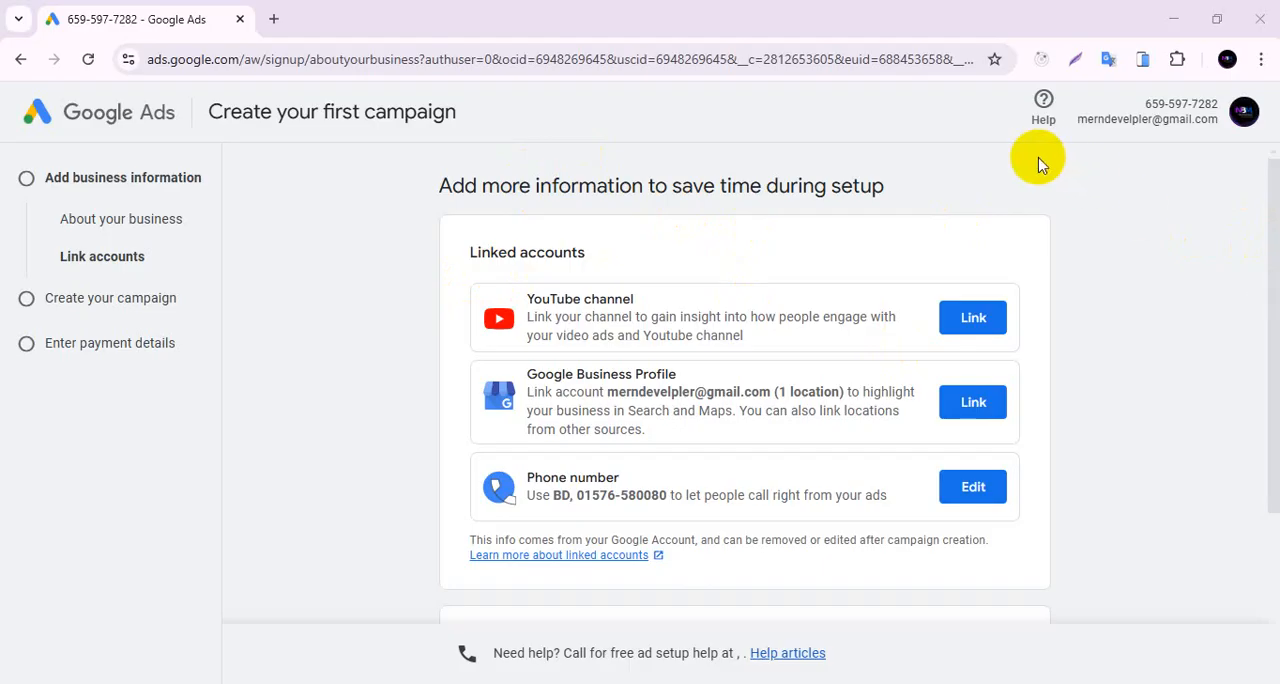
# Try to link the YouTube channel Misam's Creativity, searching for "misam's creativ" and continuing to the channel owner's email field.
pyautogui.click(972, 313)
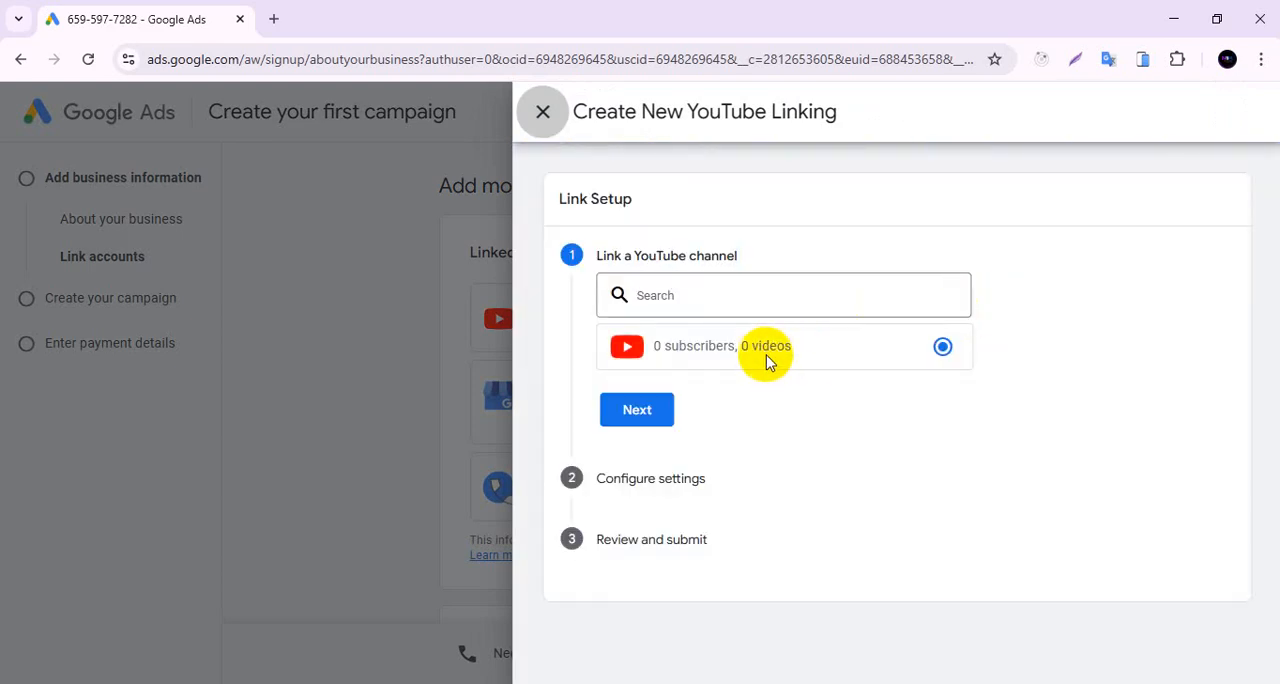
pyautogui.click(742, 310)
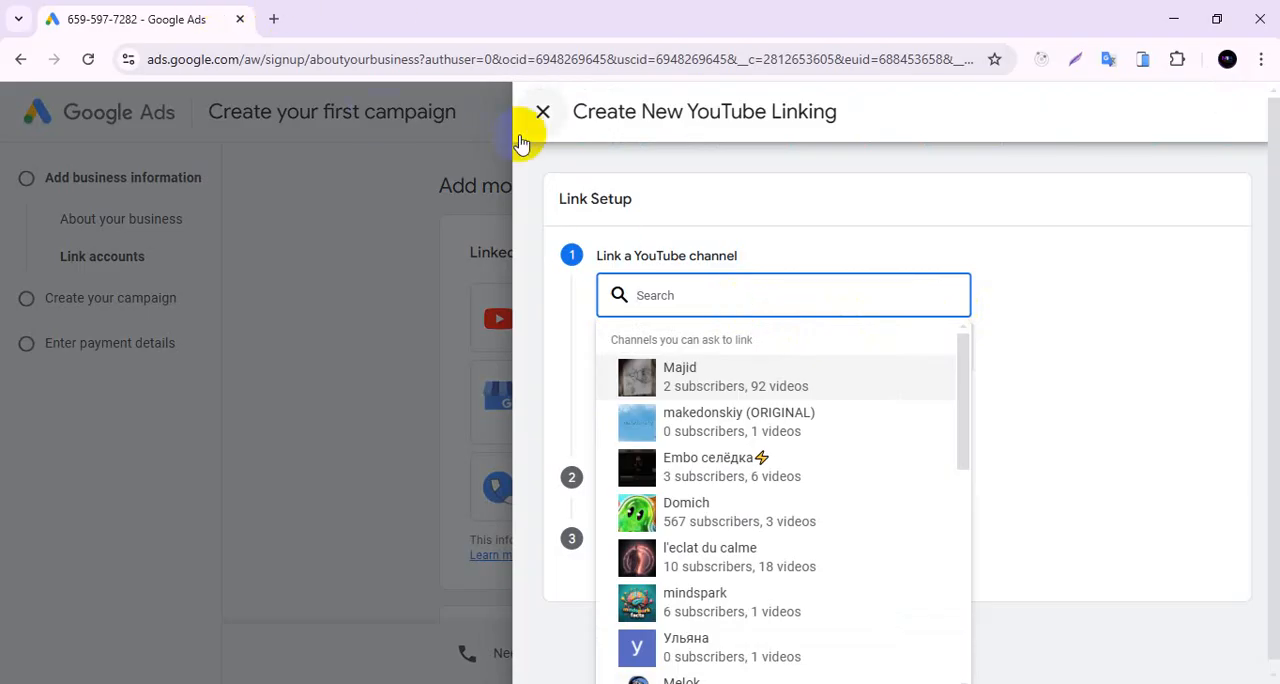
pyautogui.write('mi')
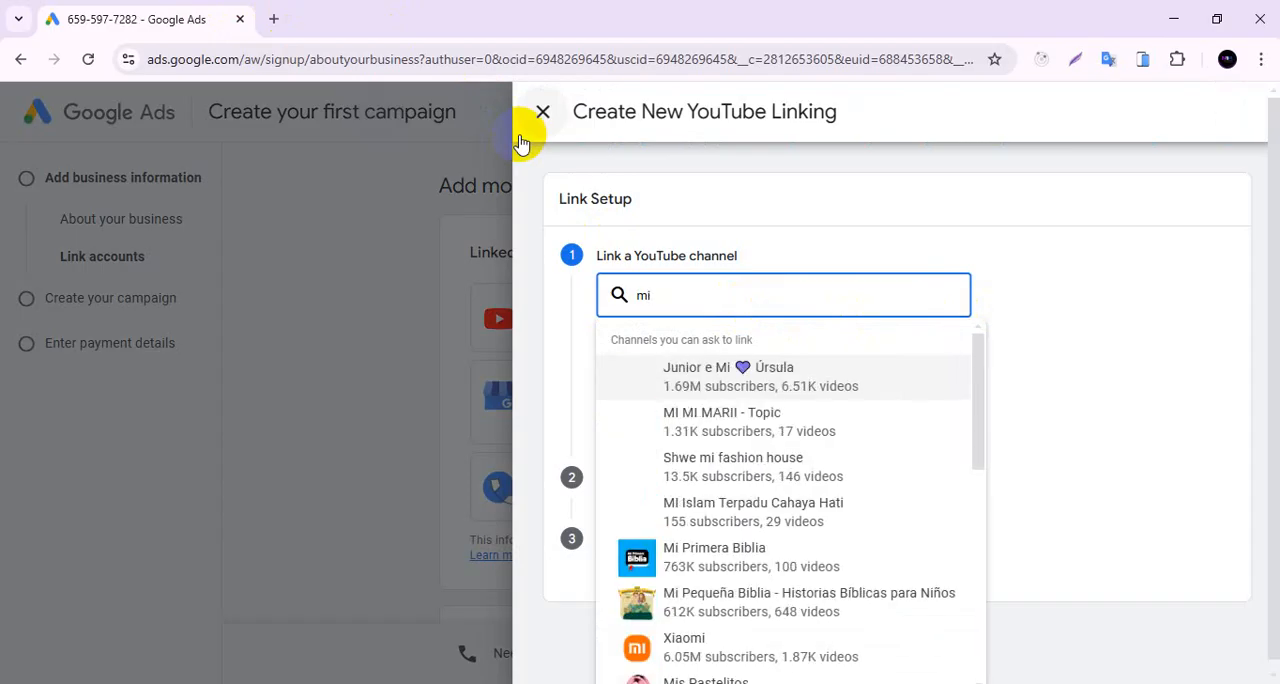
pyautogui.write('s')
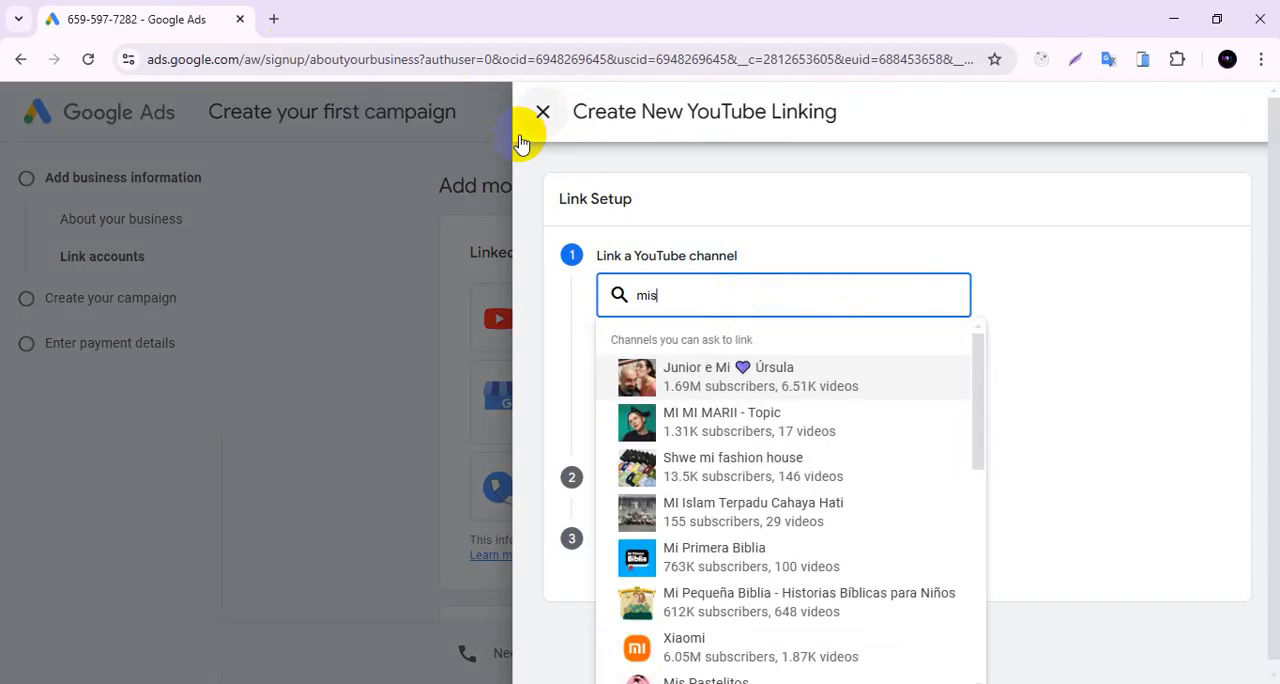
pyautogui.write('am')
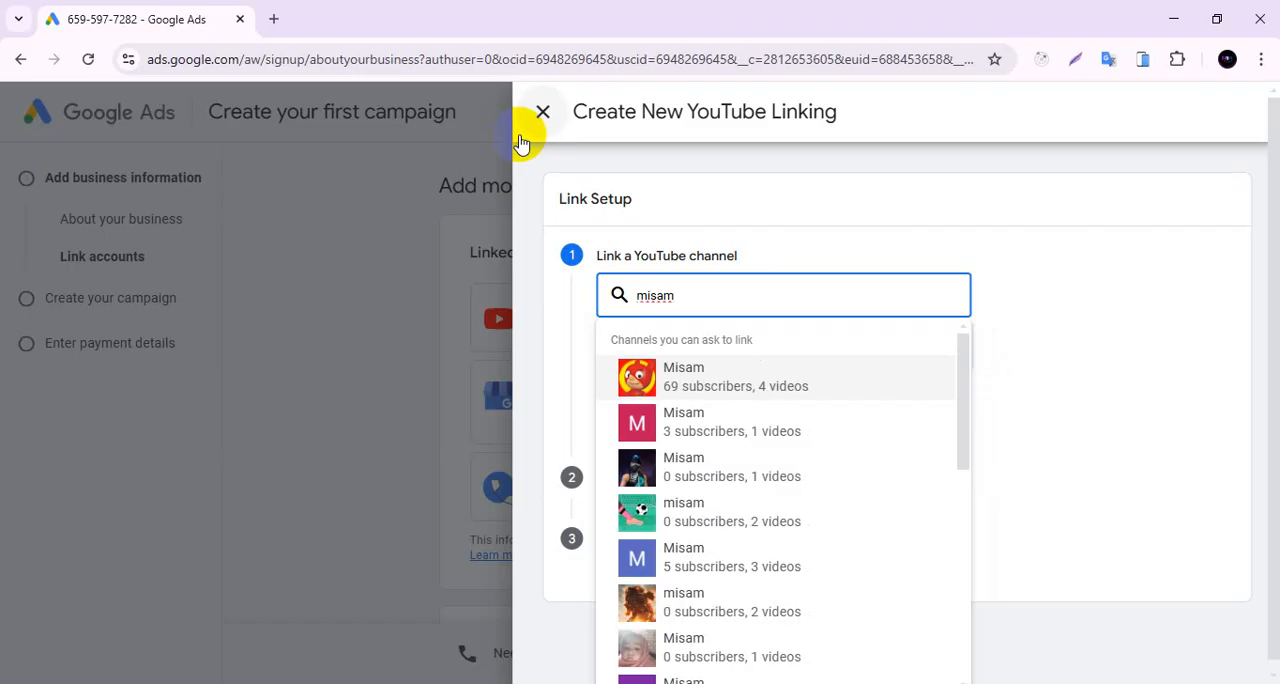
pyautogui.write('_')
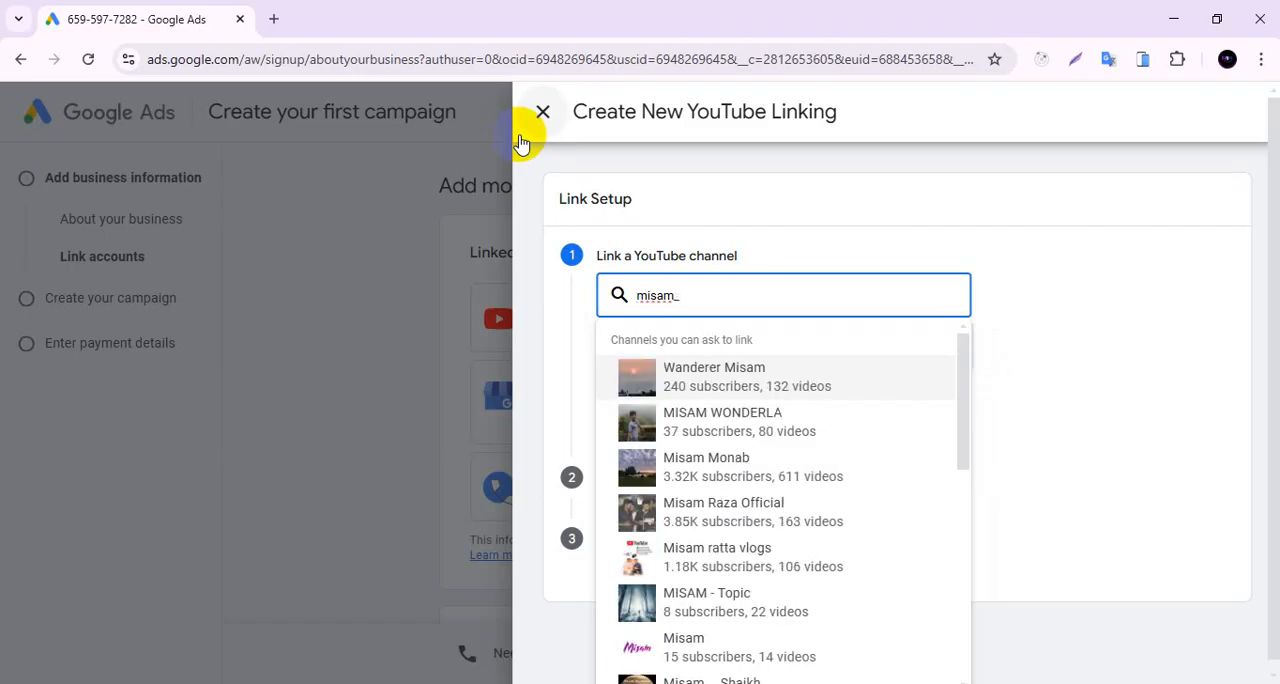
pyautogui.press('BackSpace')
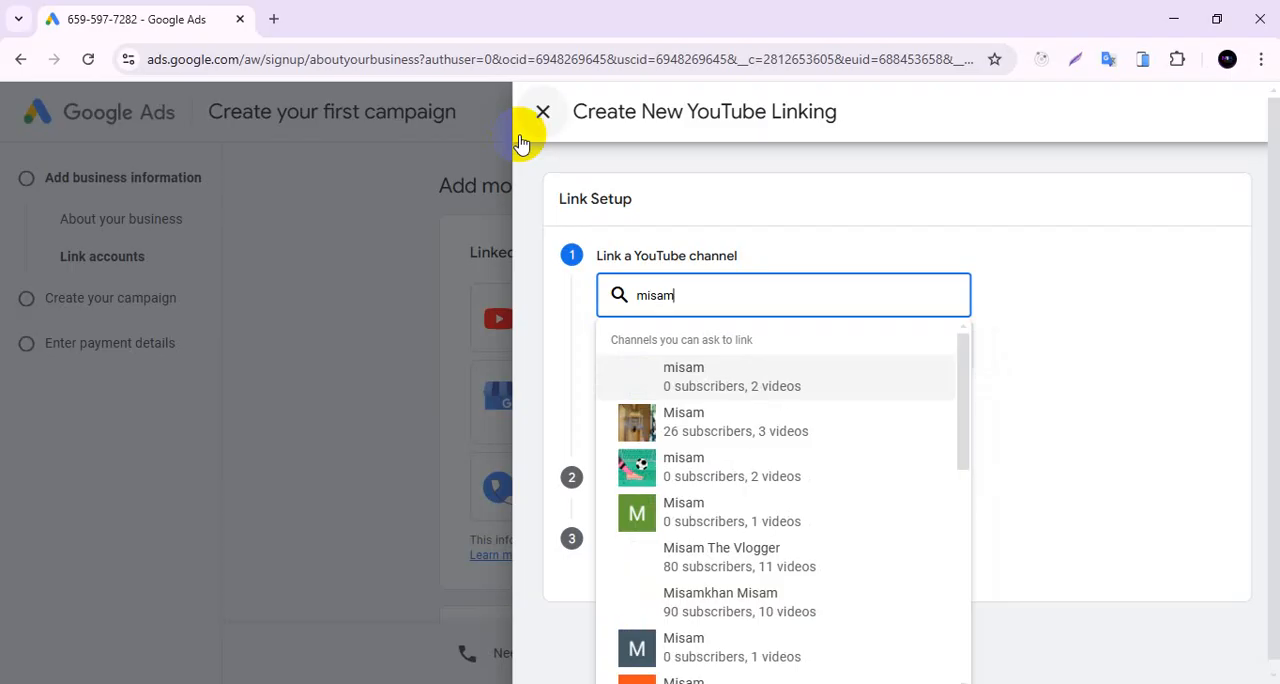
pyautogui.write("'s")
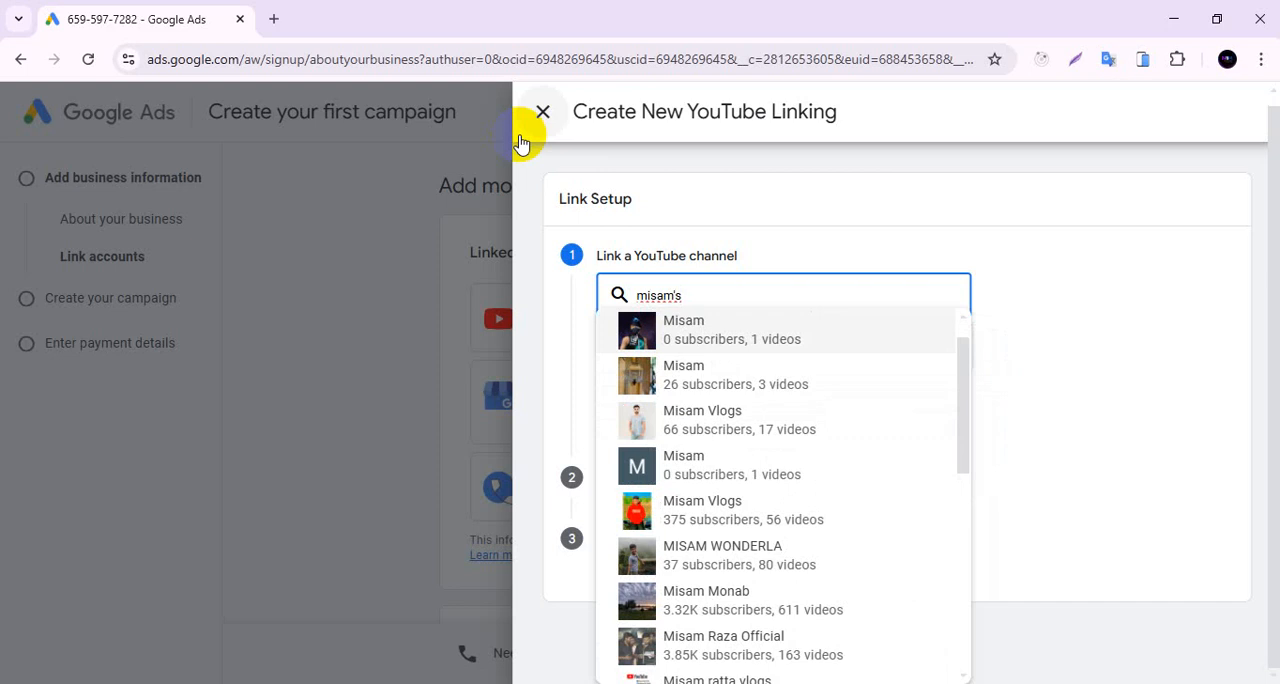
pyautogui.write(' c')
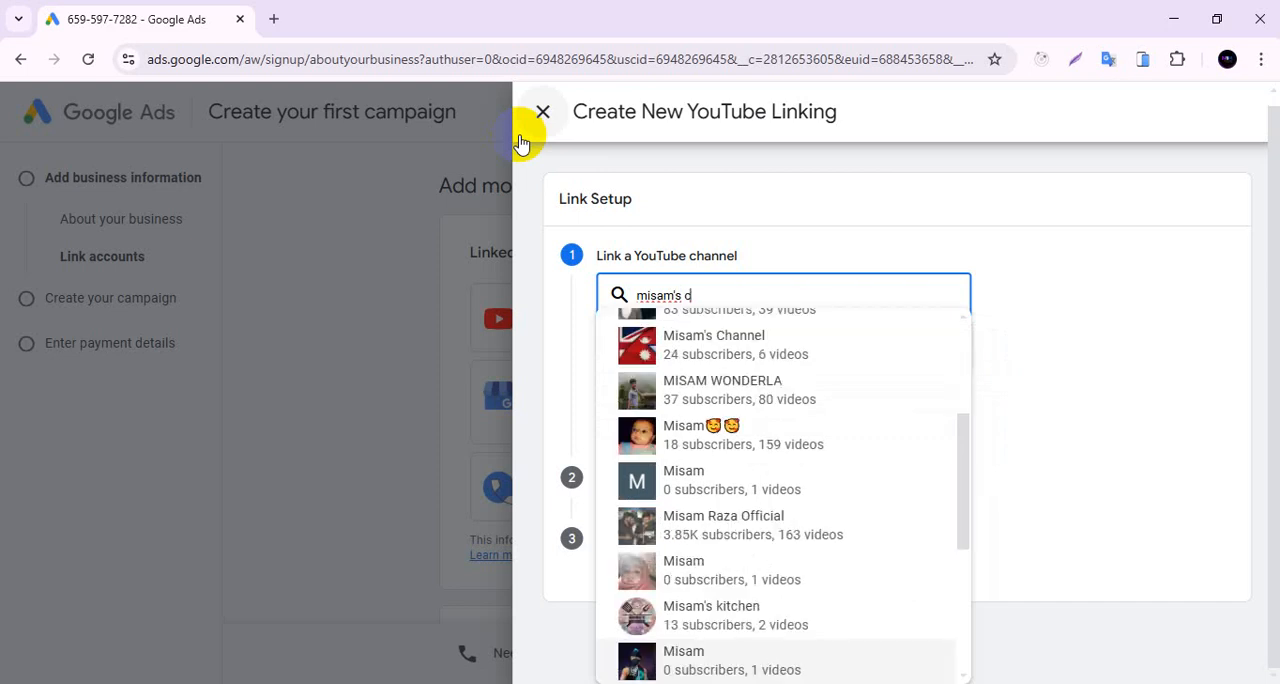
pyautogui.write('reativ')
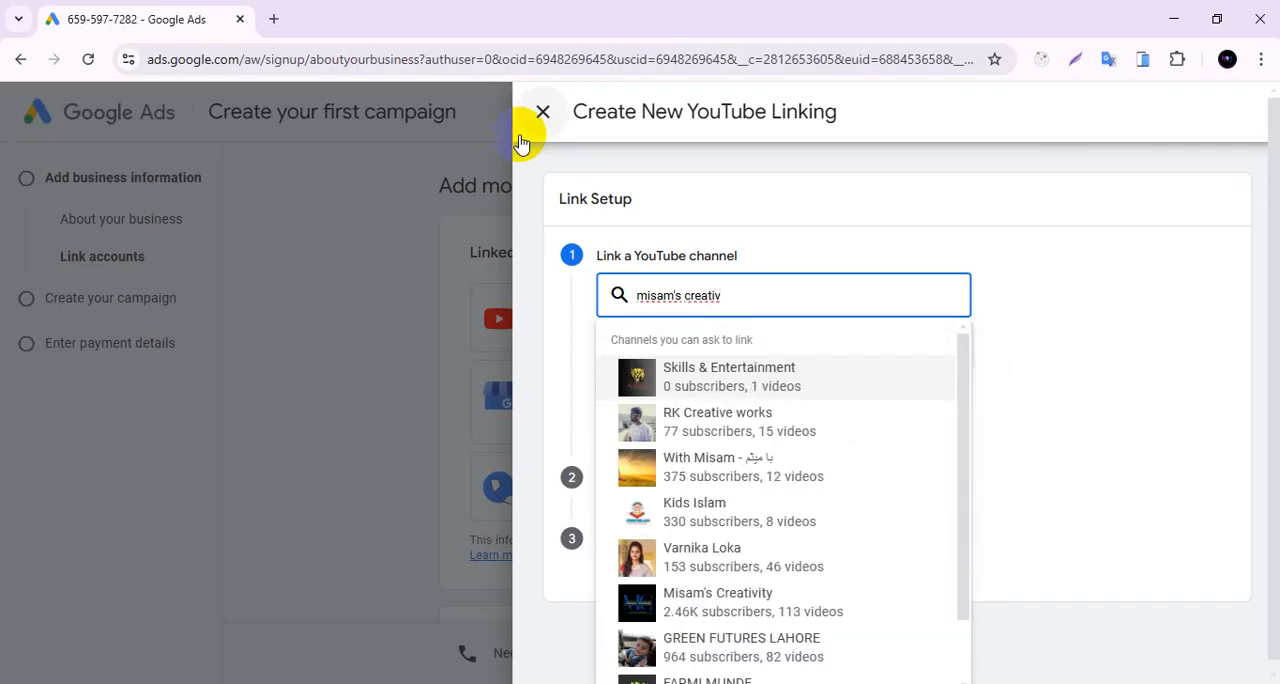
pyautogui.click(720, 603)
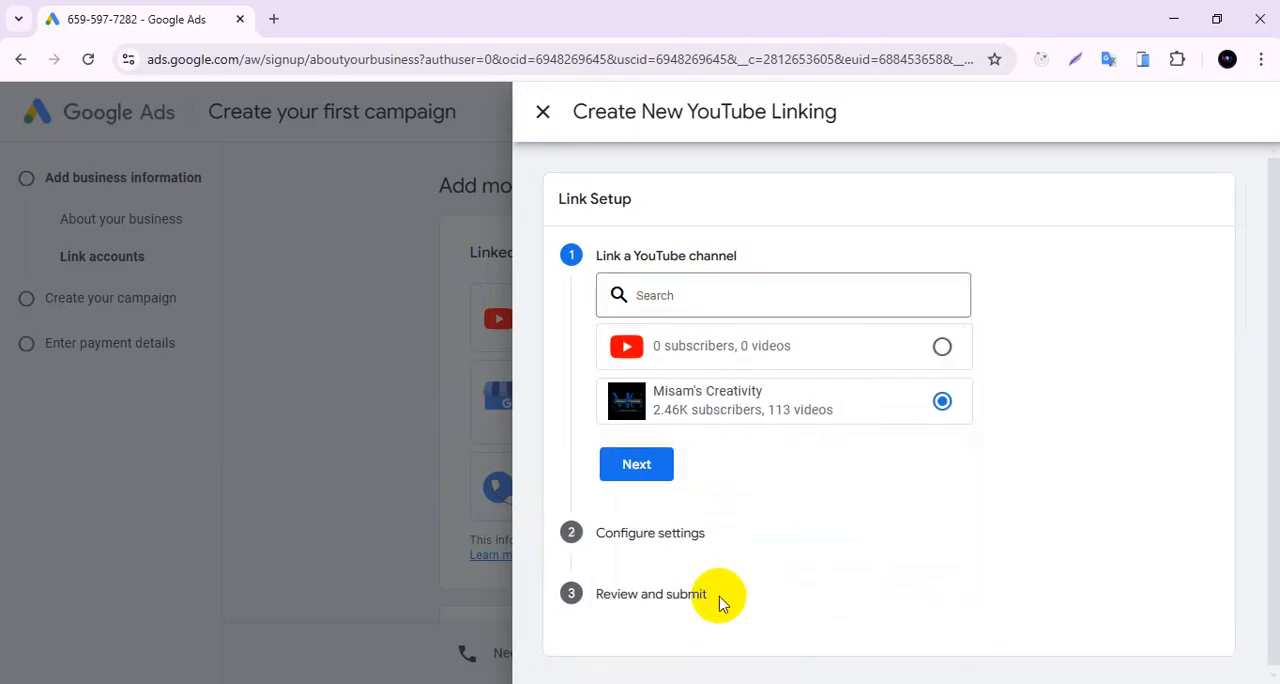
pyautogui.click(666, 465)
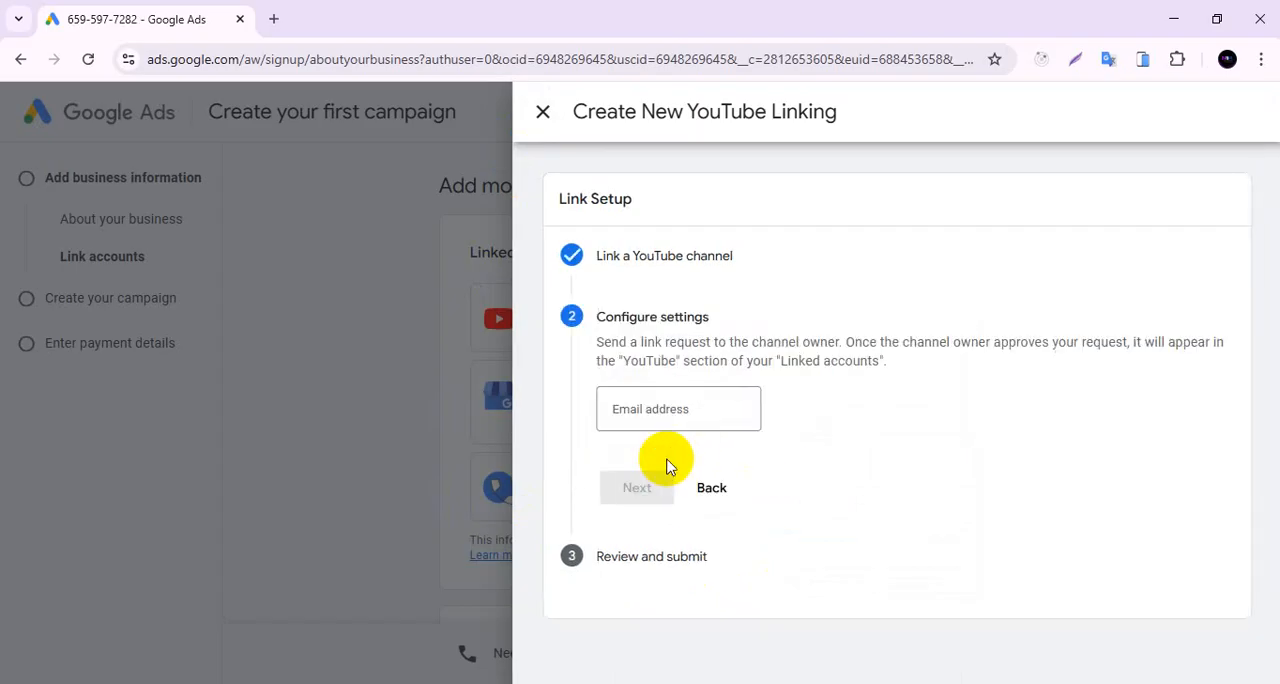
pyautogui.click(706, 409)
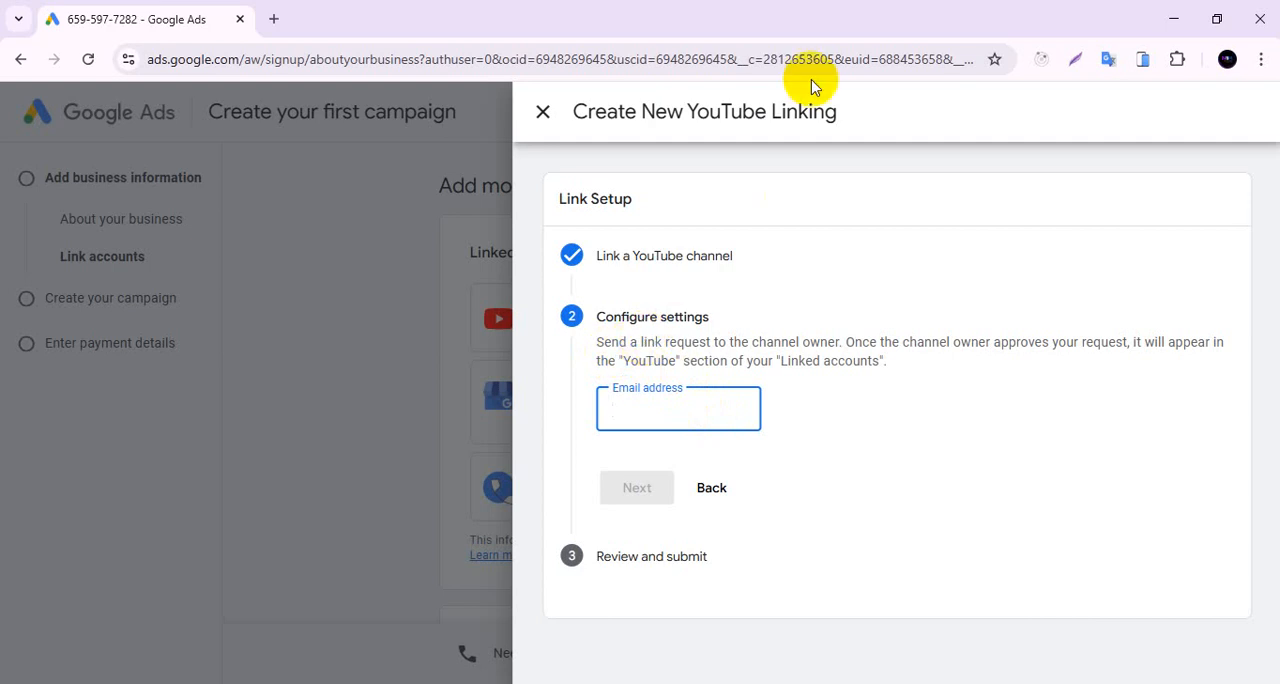
# Check in a new tab which Google account is signed in, and return to the YouTube linking form.
pyautogui.click(274, 19)
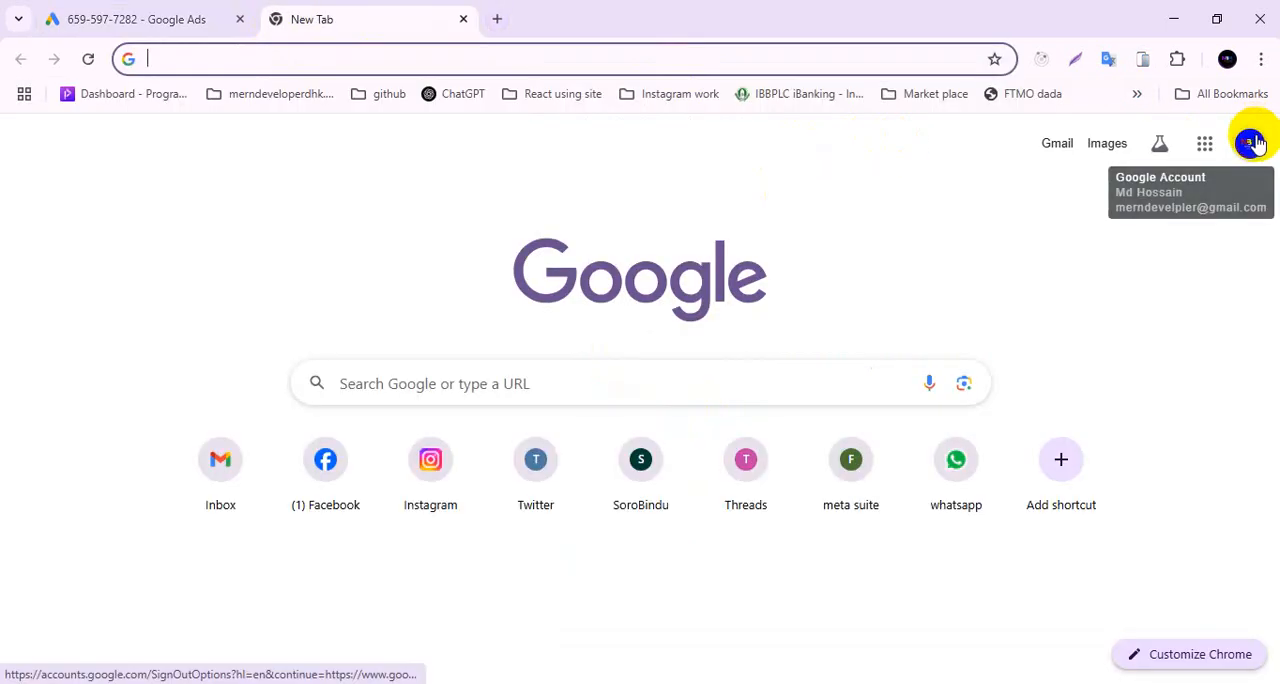
pyautogui.click(1250, 143)
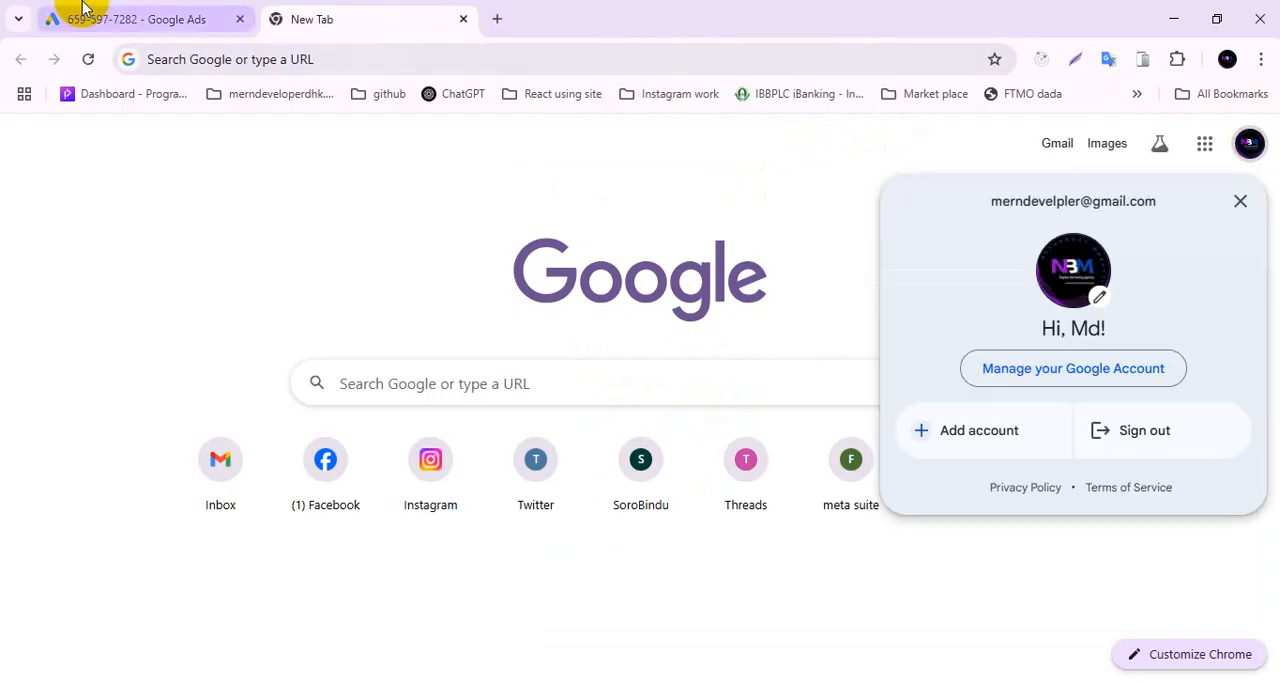
pyautogui.click(84, 10)
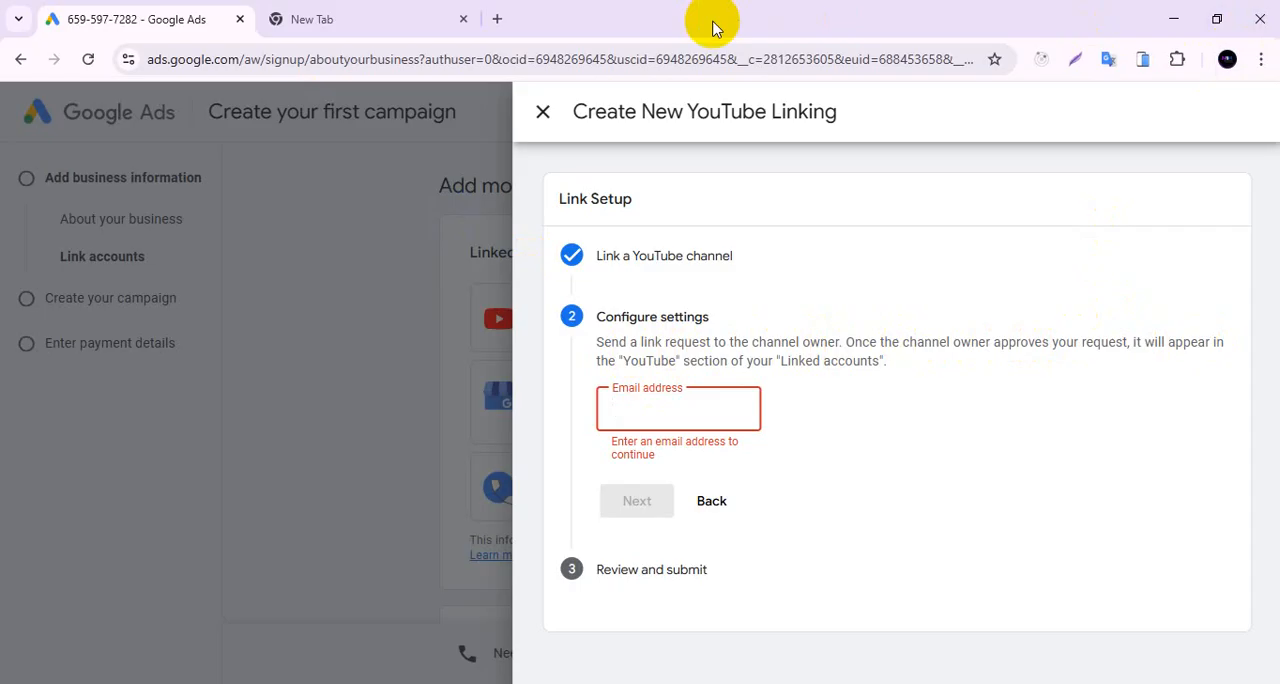
# Search the web for "google keyword planner" in the other tab, open its Google Ads page and go to Keyword Planner.
pyautogui.click(318, 12)
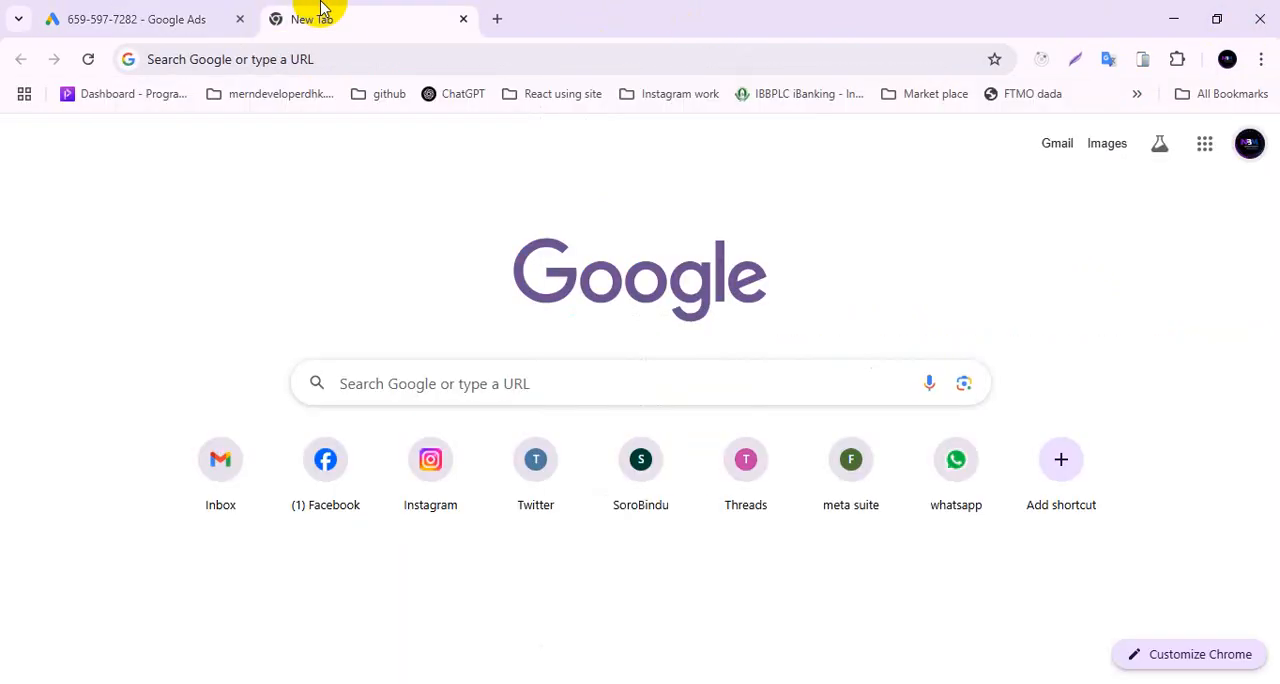
pyautogui.click(393, 53)
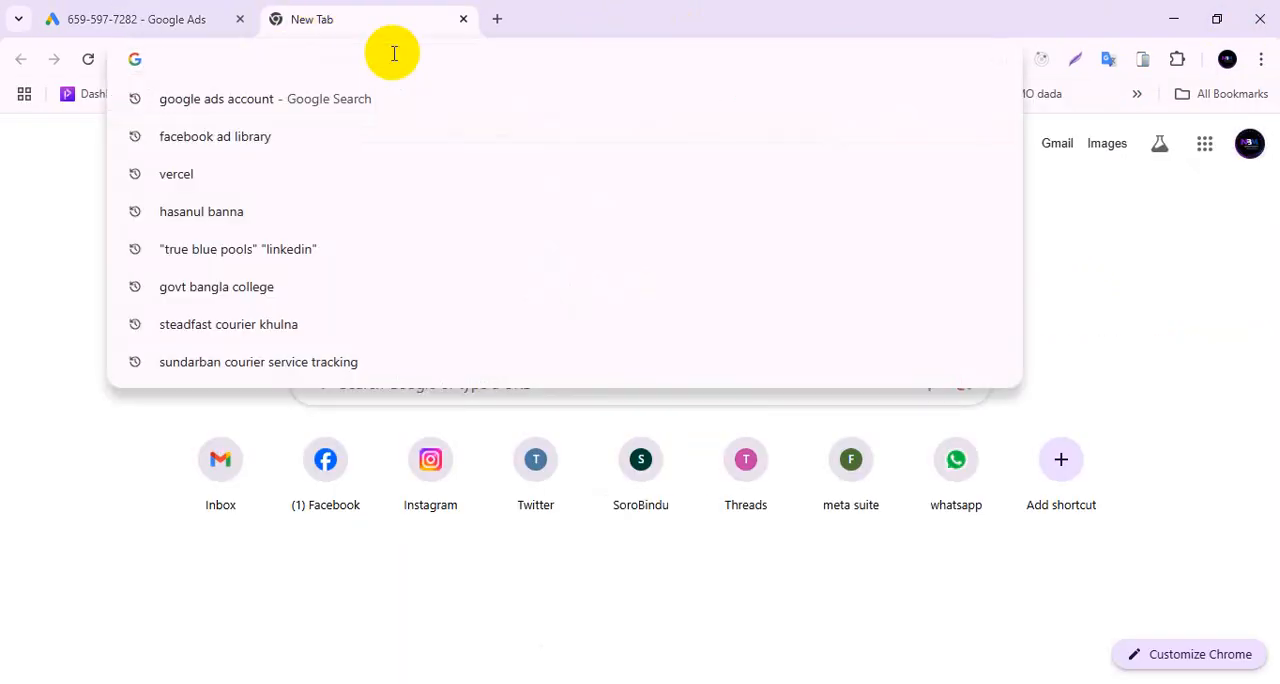
pyautogui.write('google ')
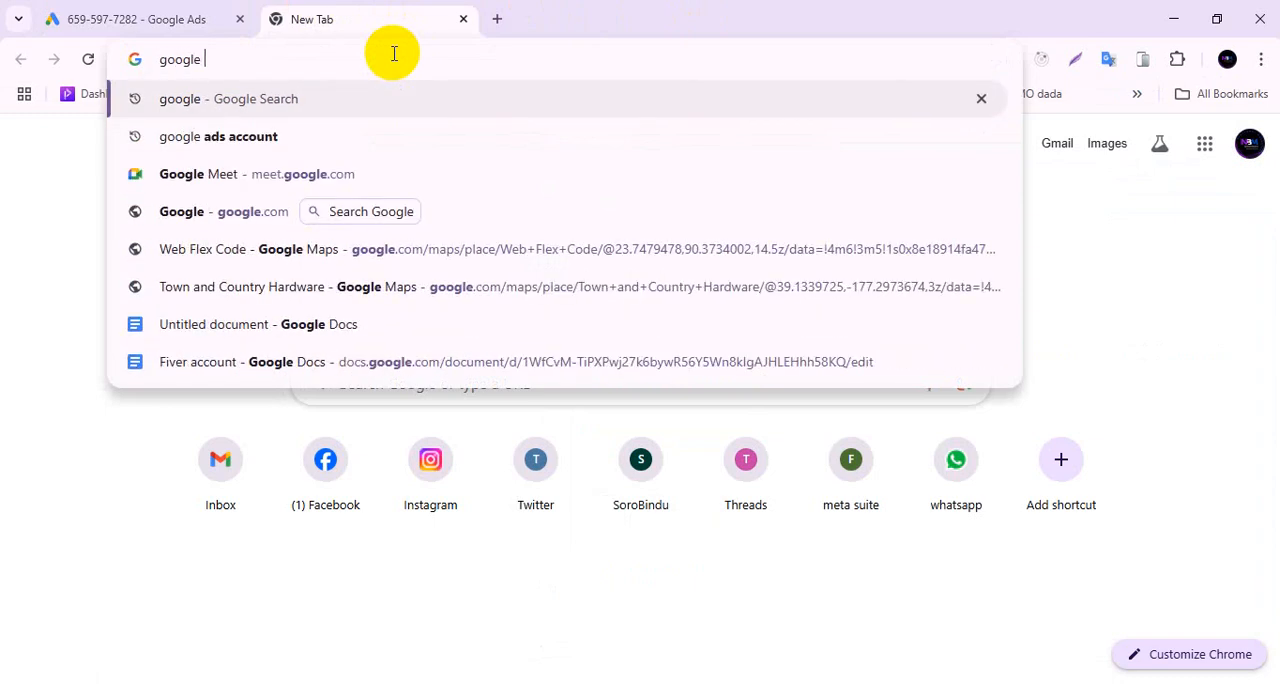
pyautogui.write('key')
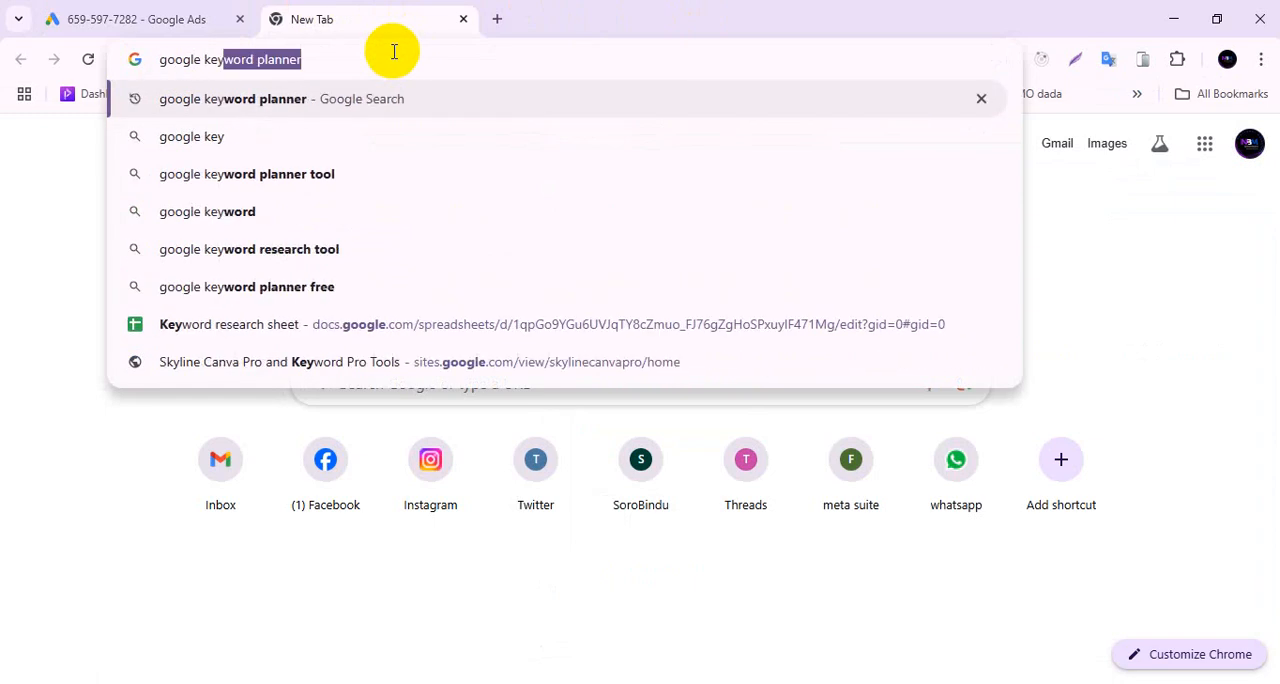
pyautogui.press('Return')
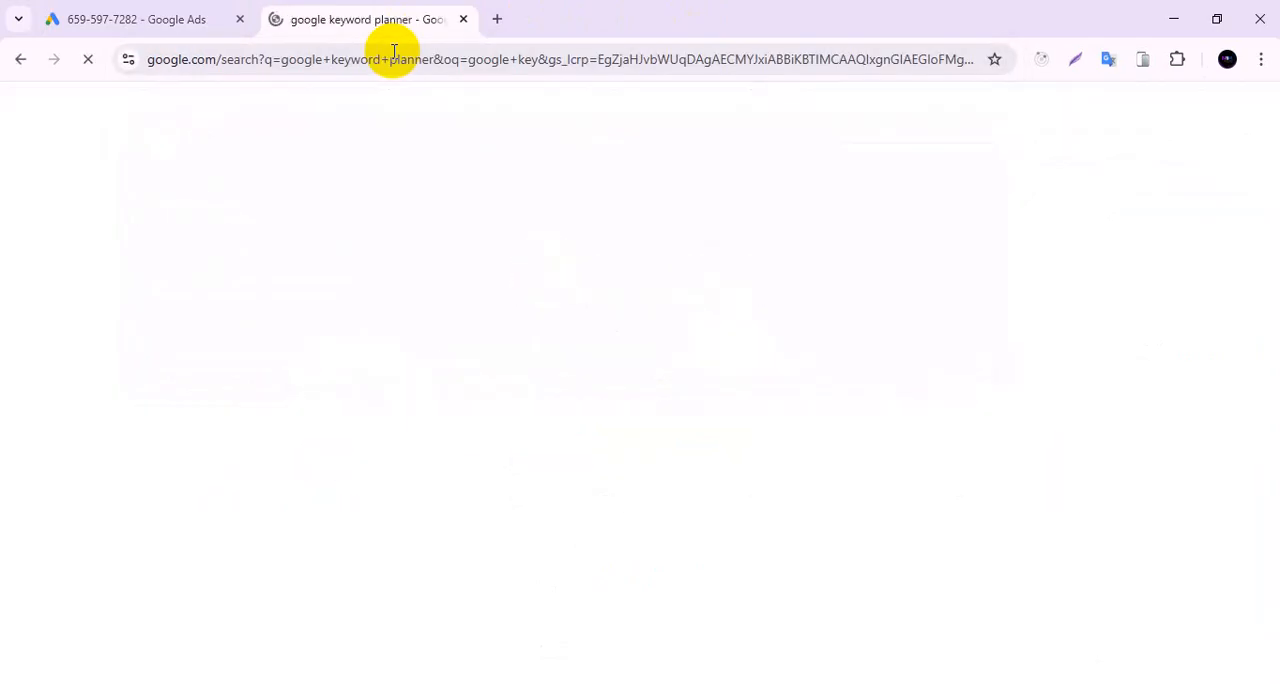
pyautogui.click(331, 299)
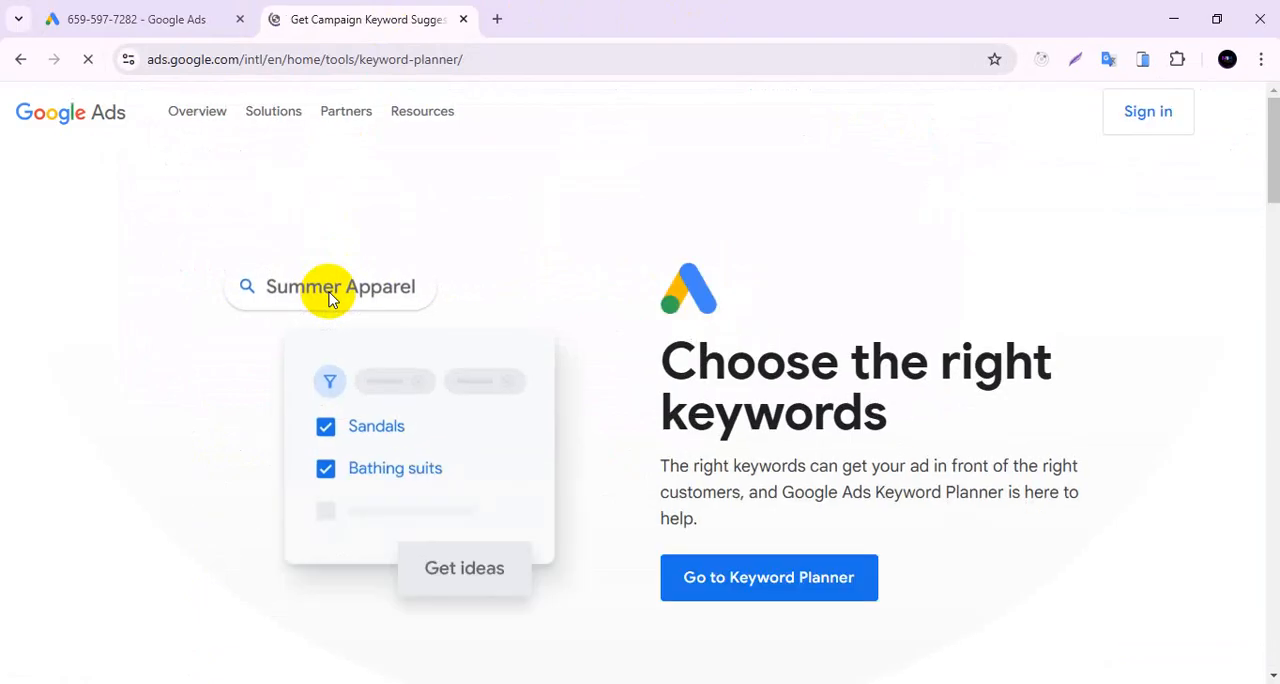
pyautogui.click(767, 580)
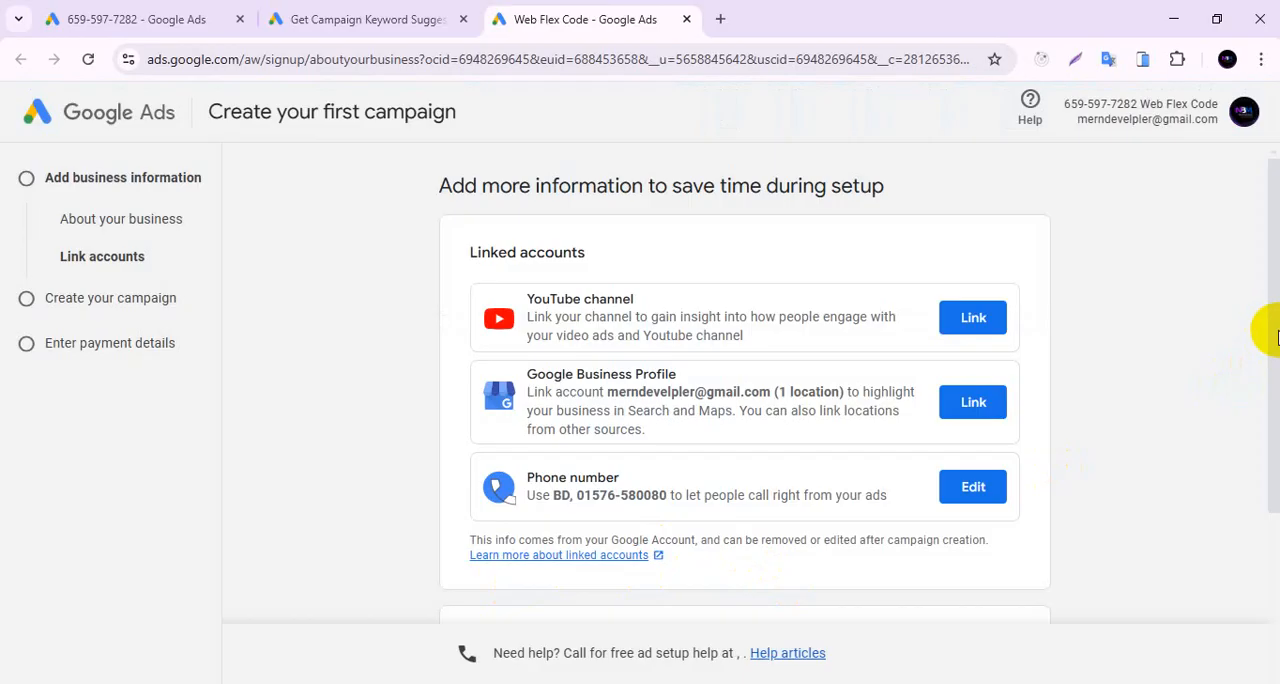
# Skip the account linking, campaign goal and campaign type stages, and leave campaign creation.
pyautogui.moveTo(1275, 335); pyautogui.dragTo(1271, 500)
pyautogui.click(465, 568)
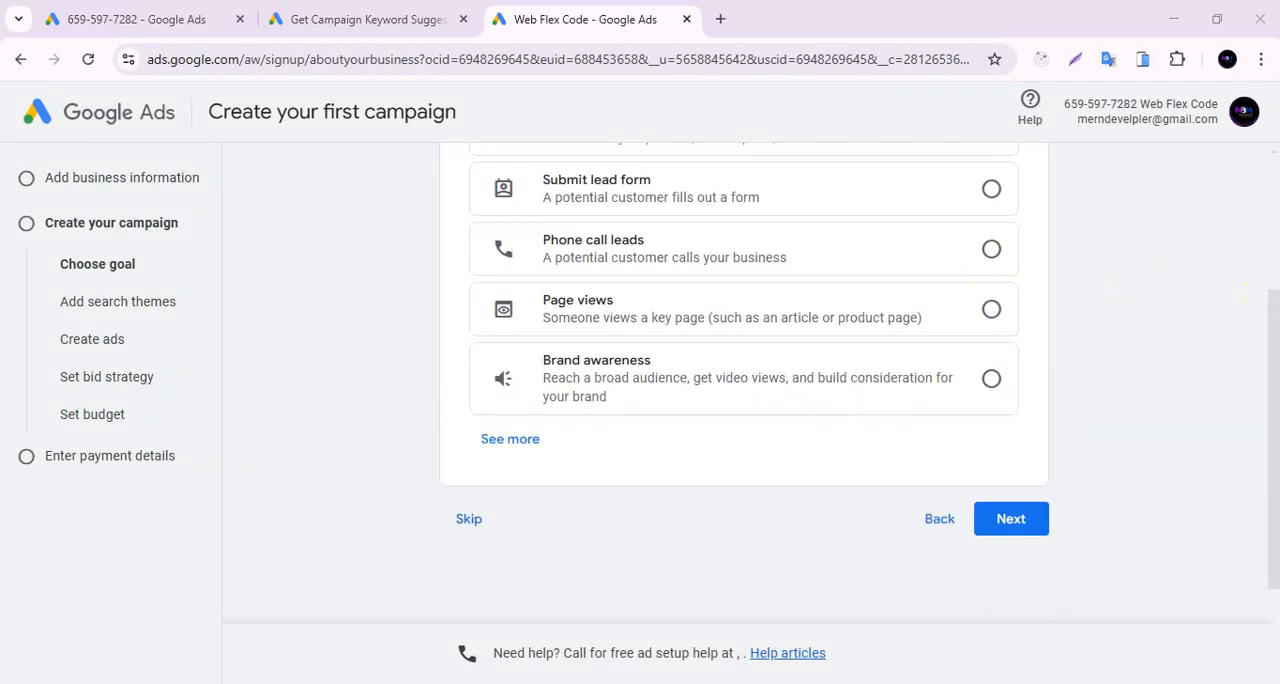
pyautogui.moveTo(1275, 368)
pyautogui.mouseDown()
pyautogui.moveTo(1271, 297)
pyautogui.moveTo(1266, 363)
pyautogui.mouseUp()
pyautogui.click(470, 512)
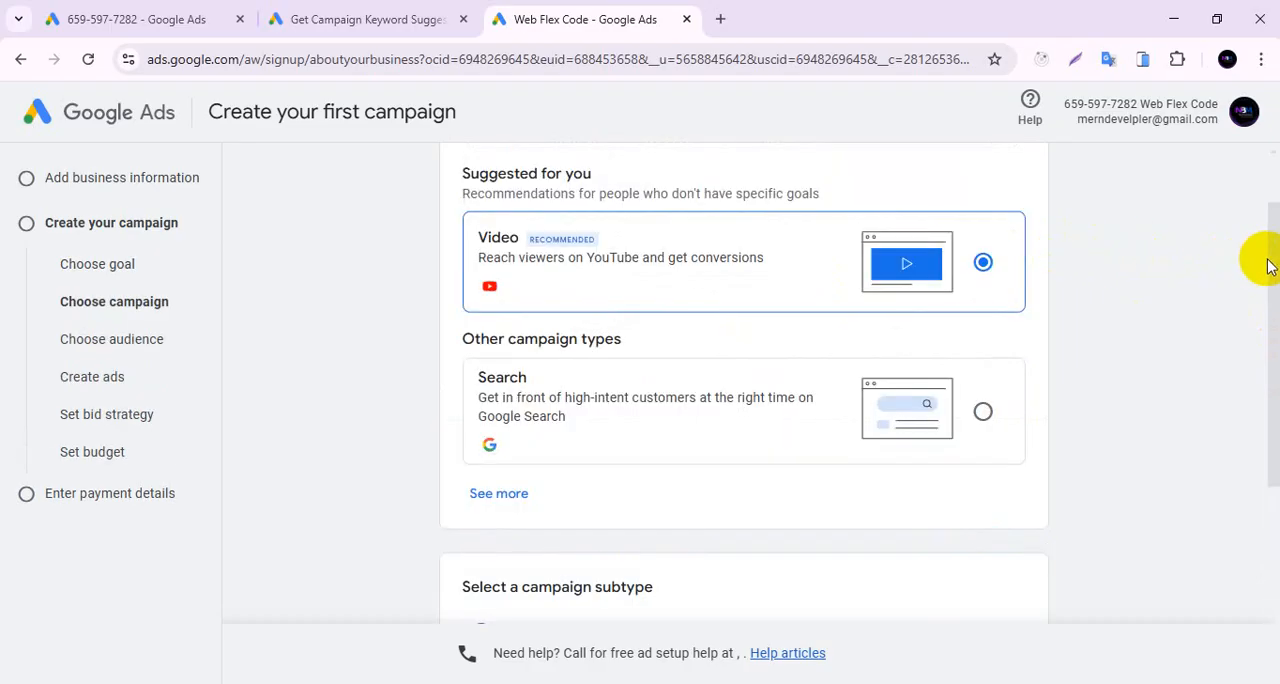
pyautogui.moveTo(1270, 260); pyautogui.dragTo(1266, 464)
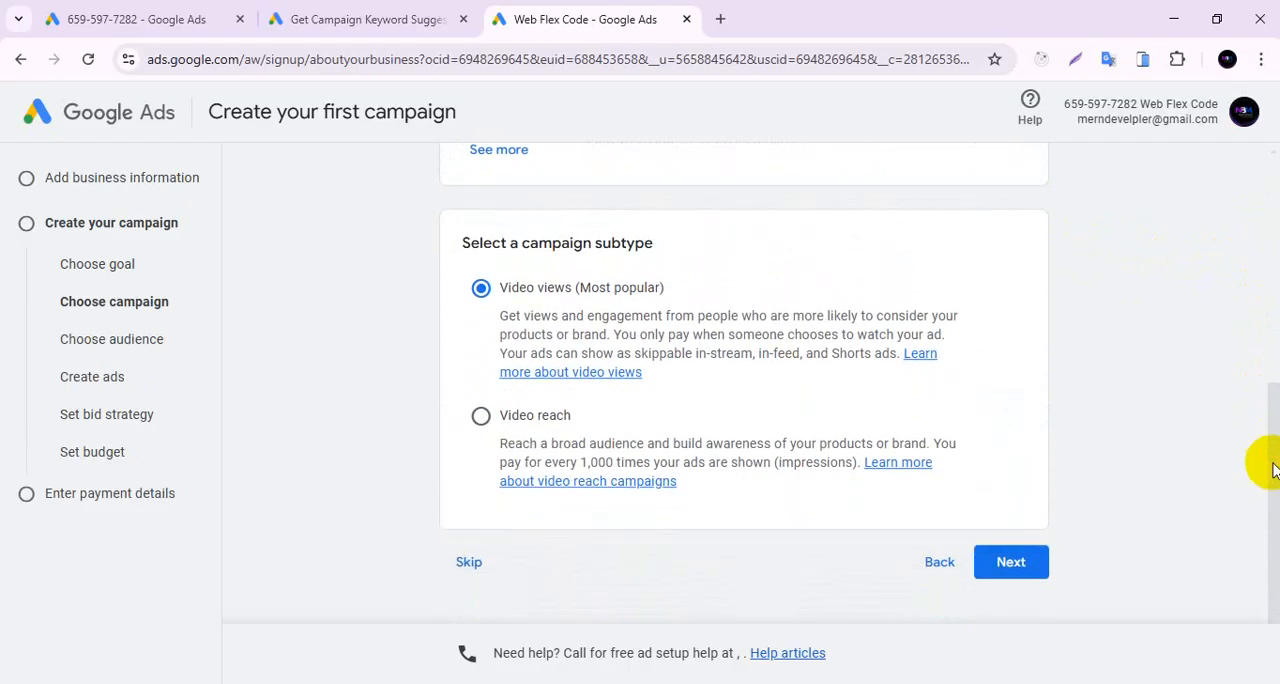
pyautogui.click(484, 556)
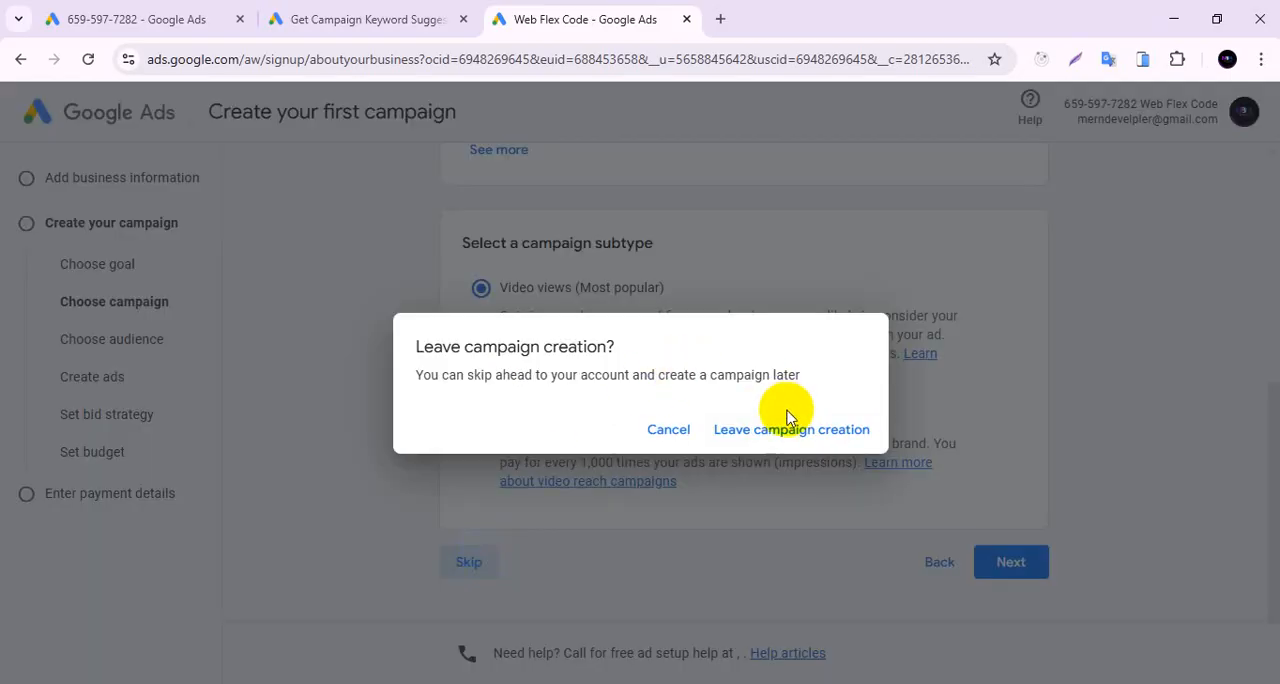
pyautogui.click(790, 429)
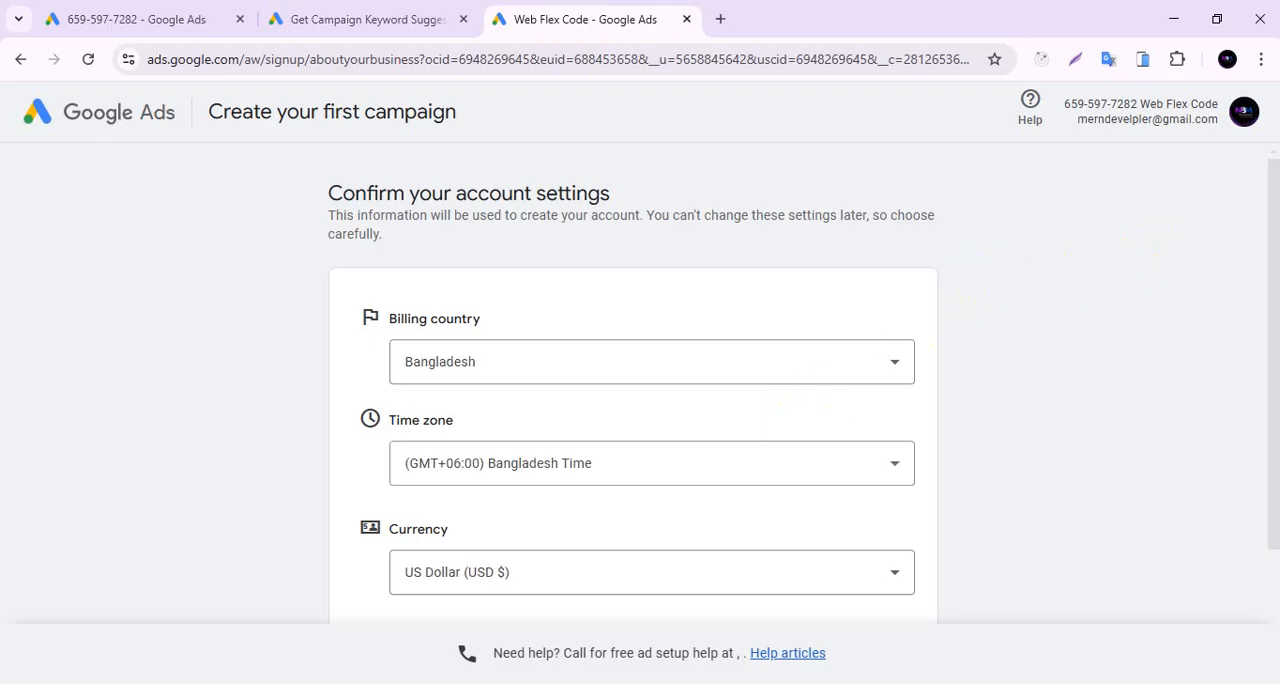
# Accept the account settings with Bangladesh as billing country, Bangladesh Time as time zone and US Dollar as currency, and continue to payment settings.
pyautogui.scroll(-3, 1271, 237)
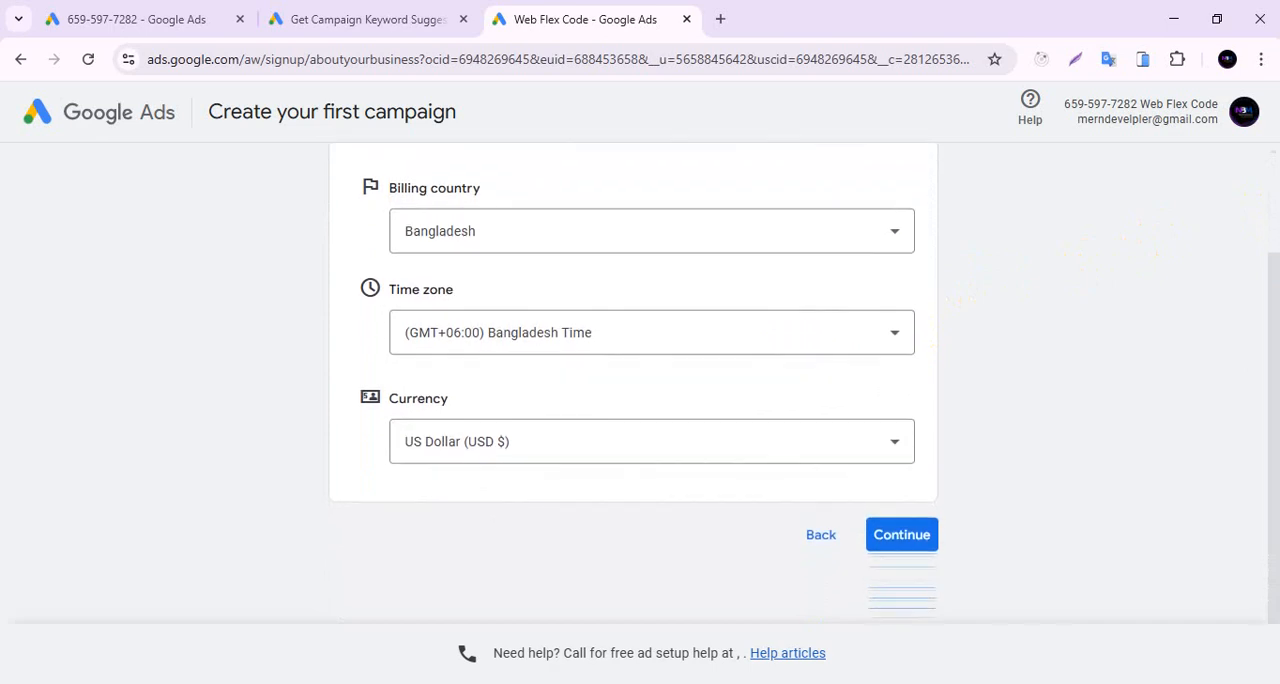
pyautogui.scroll(2, 640, 380)
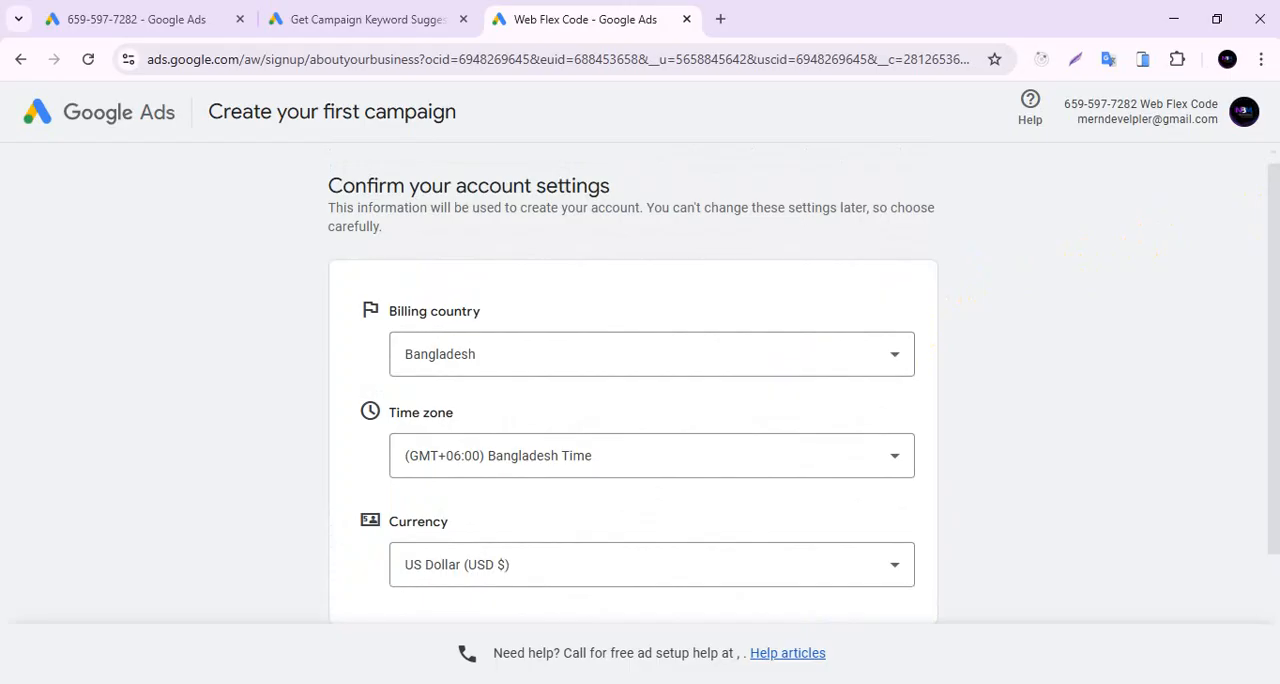
pyautogui.moveTo(1268, 218); pyautogui.dragTo(1263, 280)
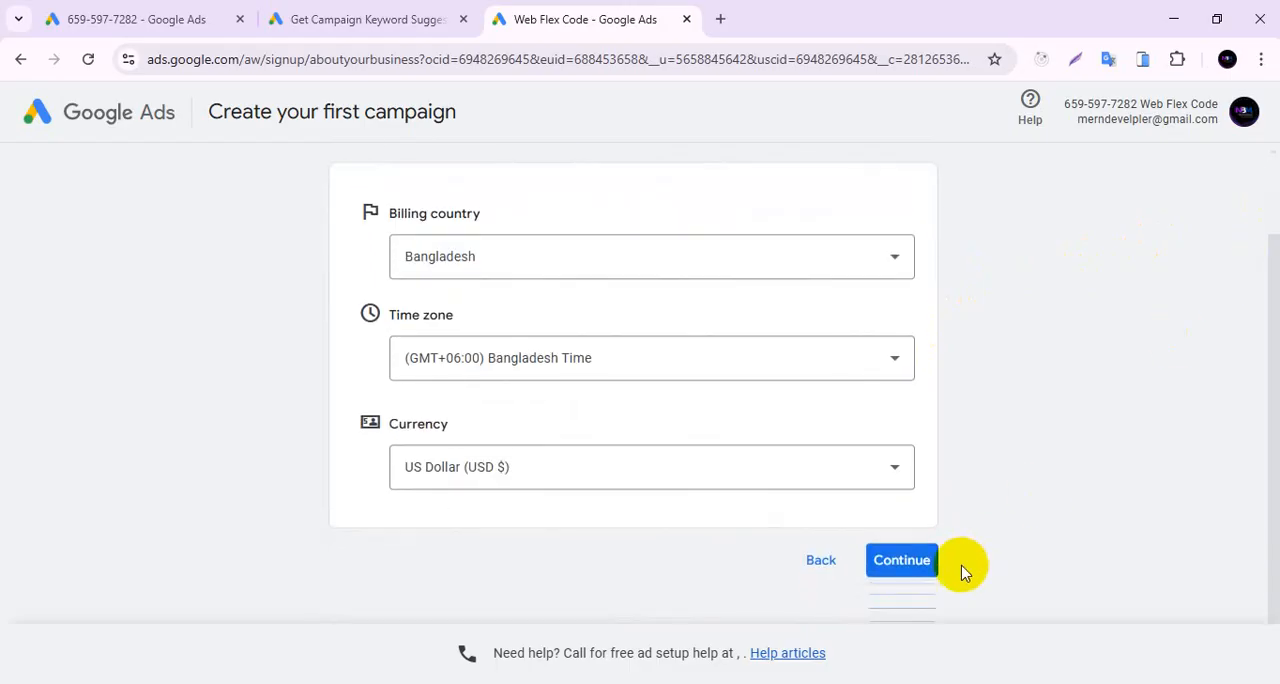
pyautogui.click(929, 565)
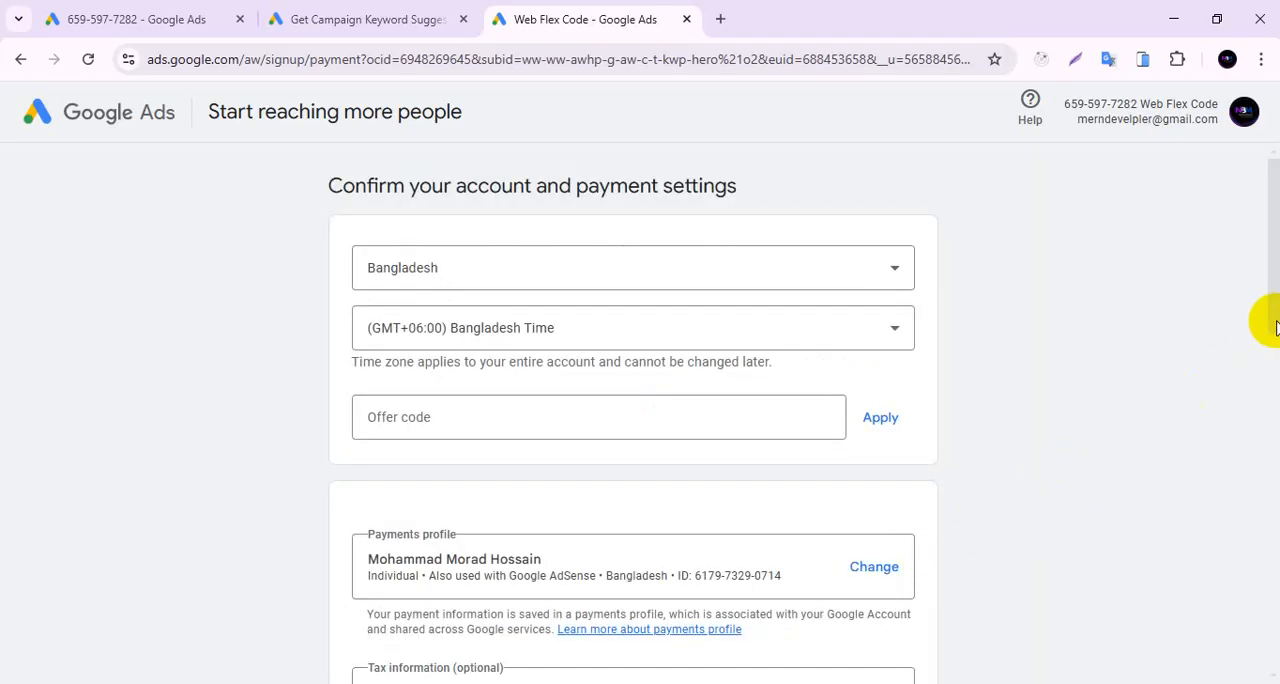
# Start creating a new organization payments profile in place of the existing individual one.
pyautogui.moveTo(1274, 322); pyautogui.dragTo(1277, 381)
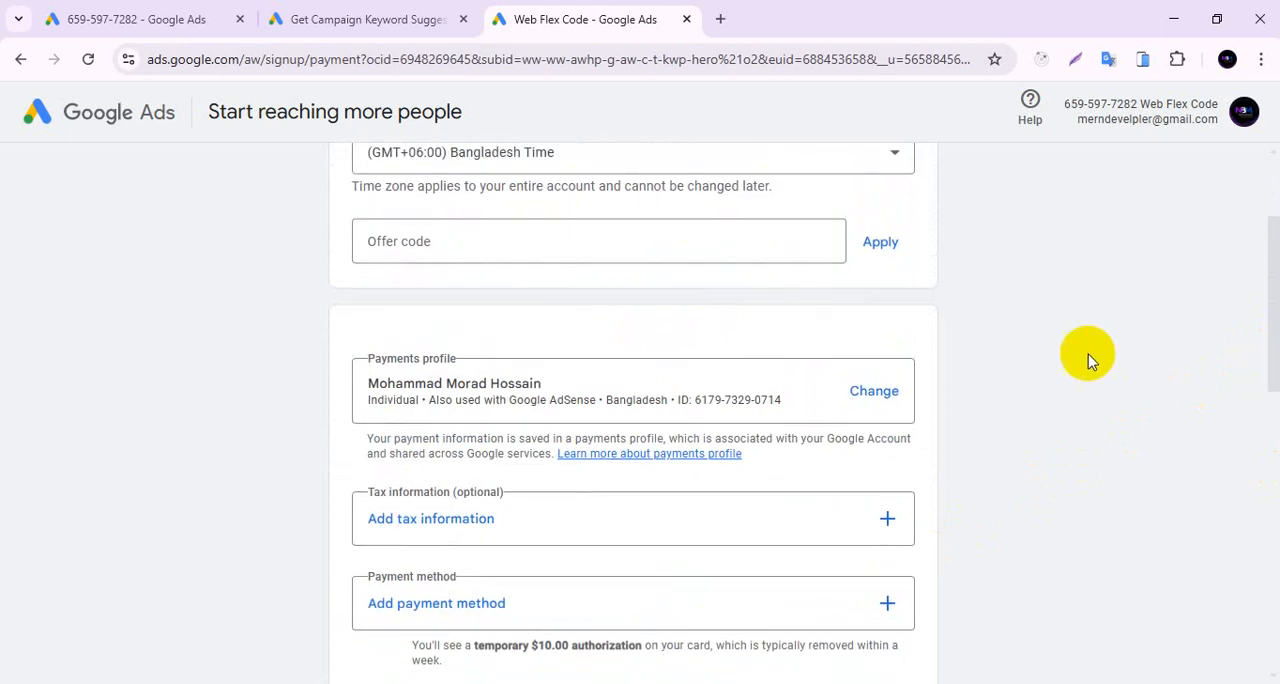
pyautogui.click(874, 392)
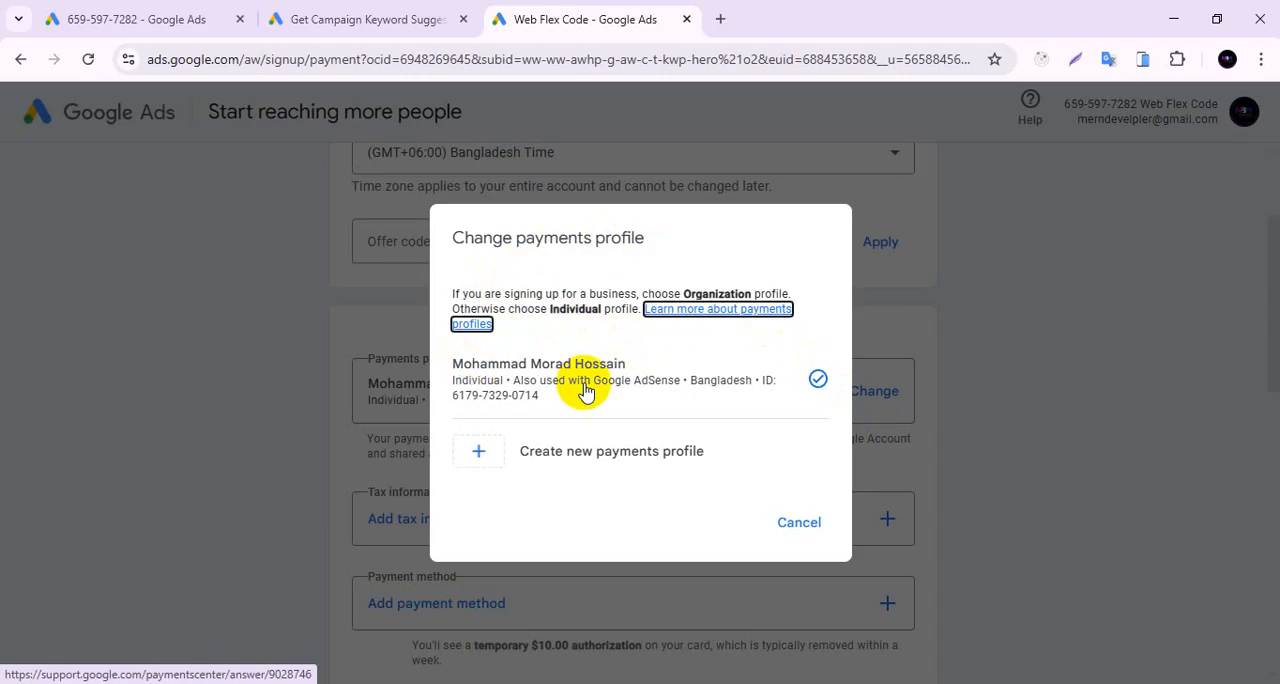
pyautogui.click(480, 458)
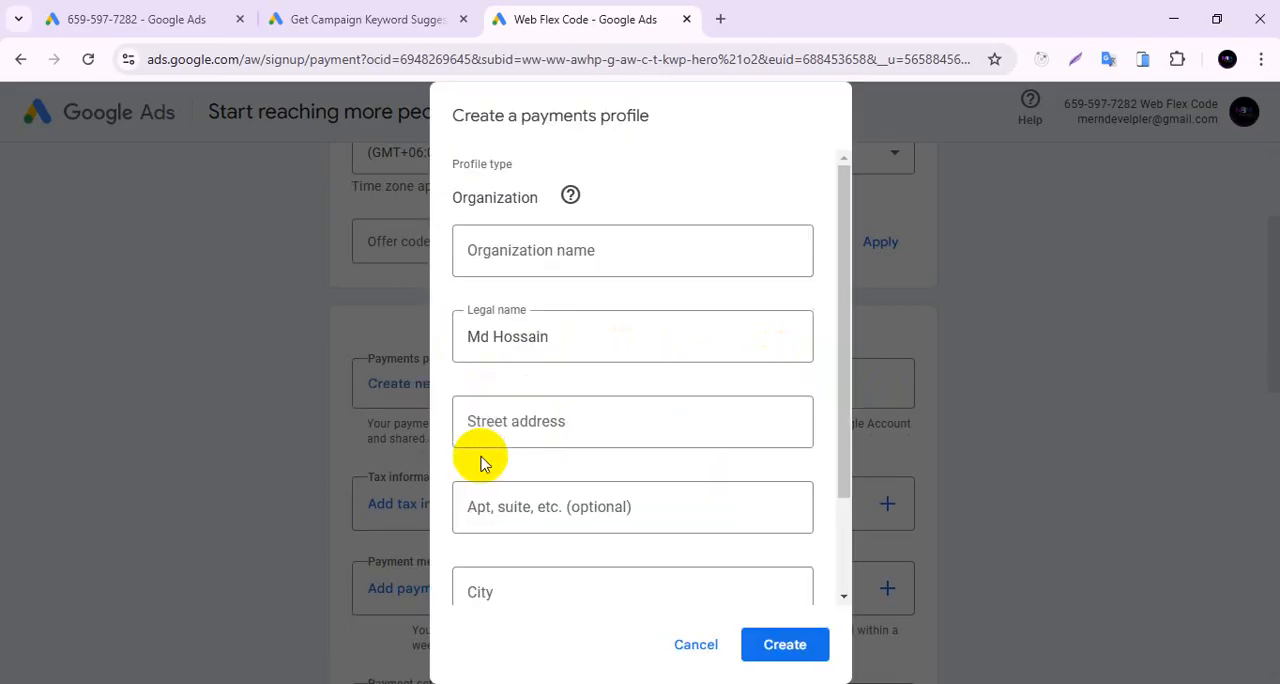
pyautogui.click(641, 256)
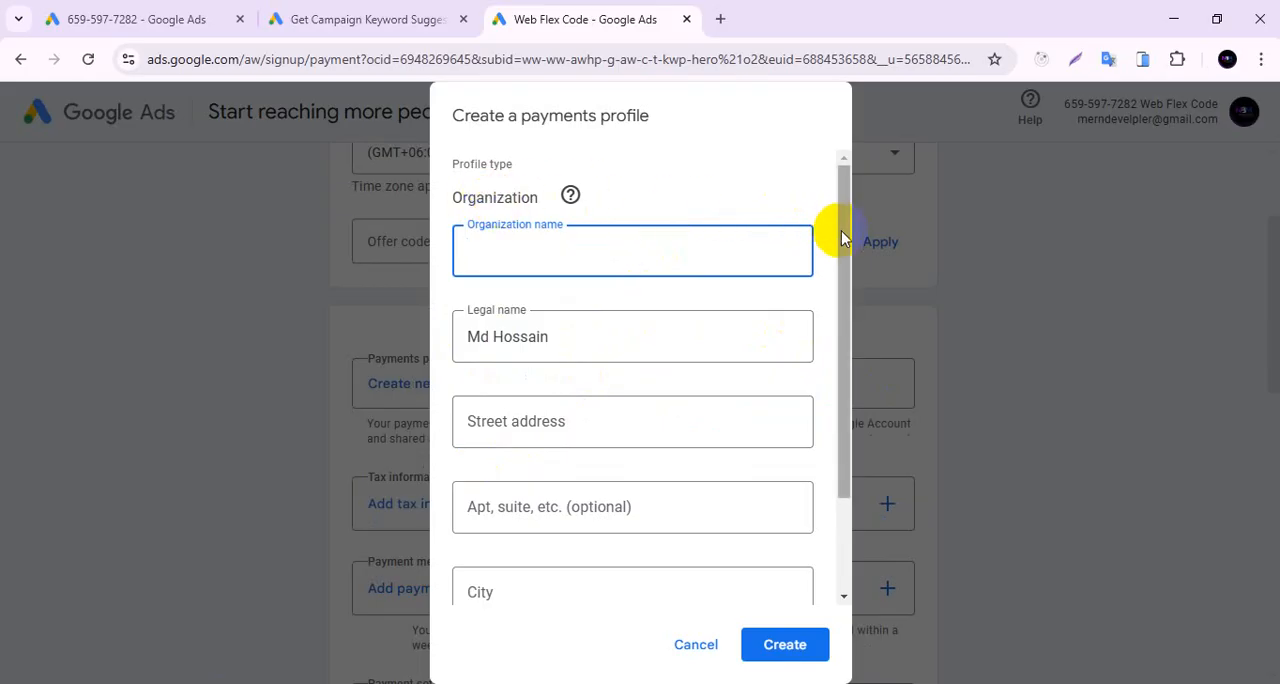
pyautogui.moveTo(841, 238); pyautogui.dragTo(846, 209)
pyautogui.click(500, 170)
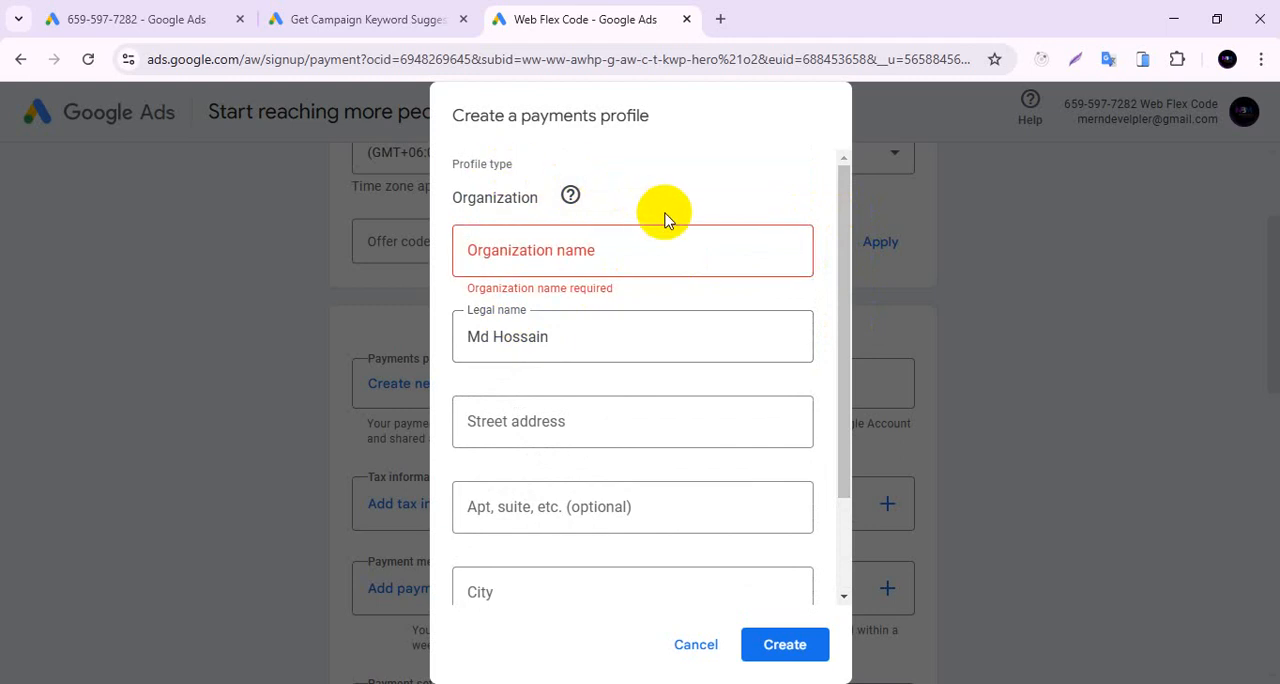
# Enter the account holder's full name as both the organization name and the legal name of the payments profile.
pyautogui.click(578, 250)
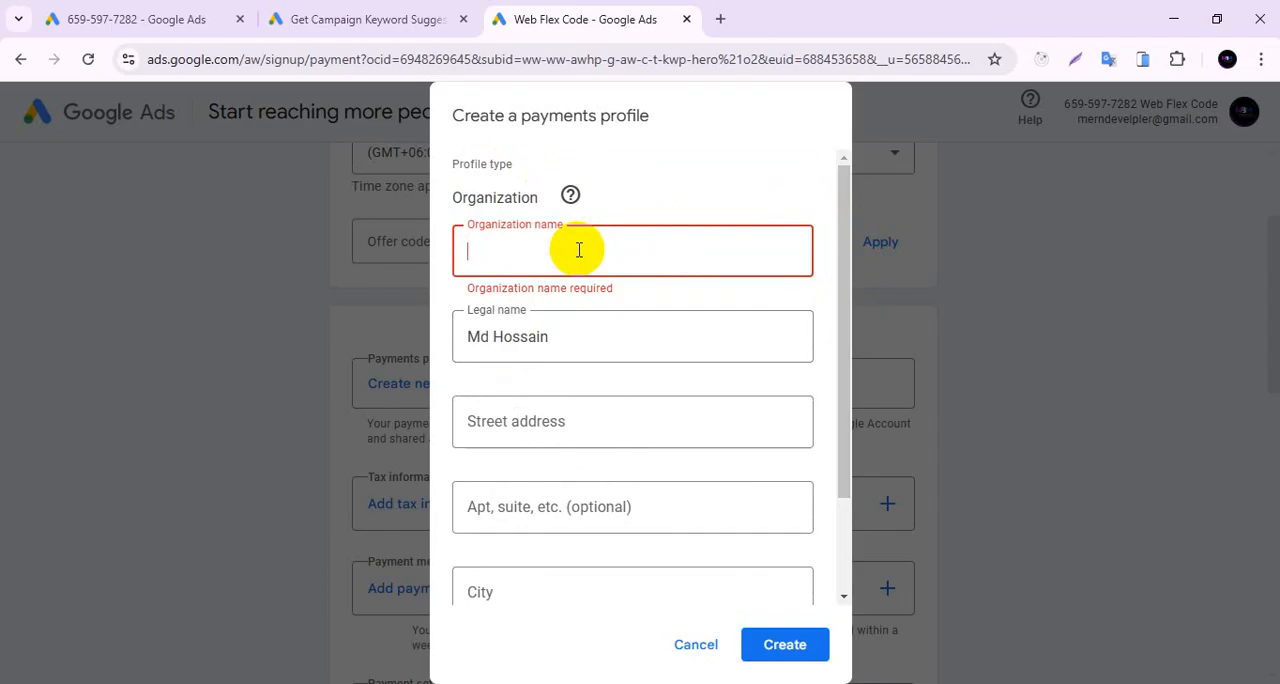
pyautogui.write('MD')
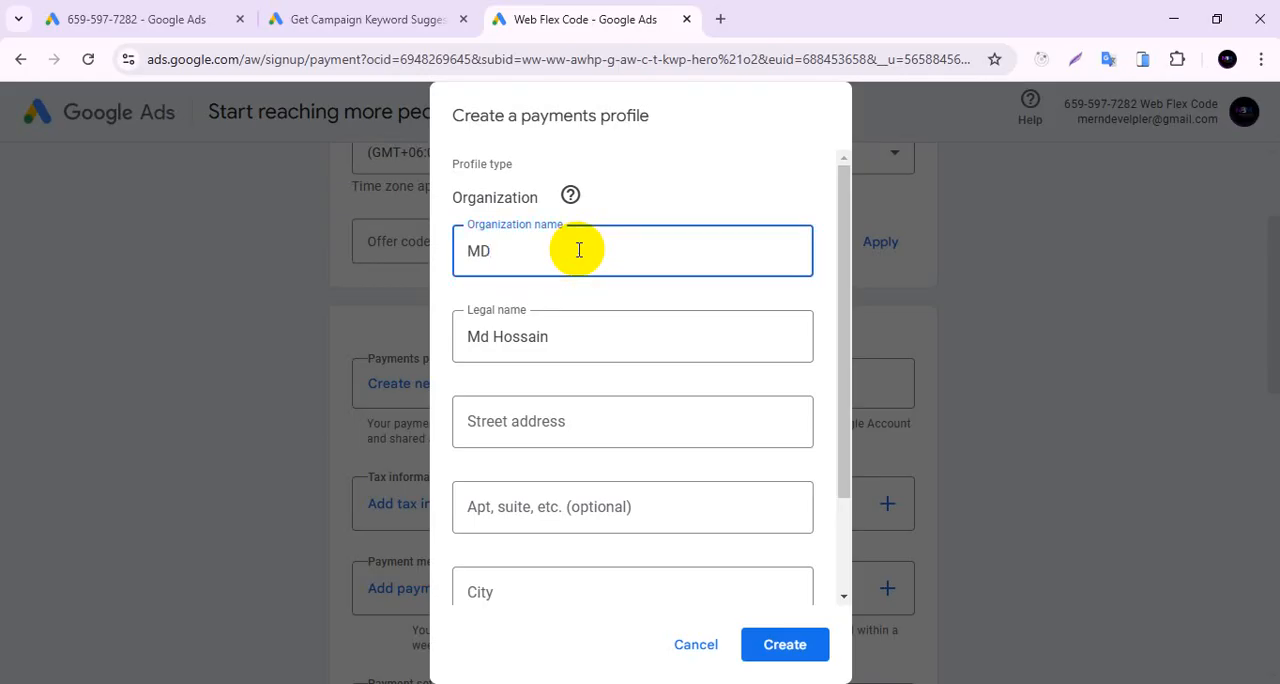
pyautogui.press('BackSpace')
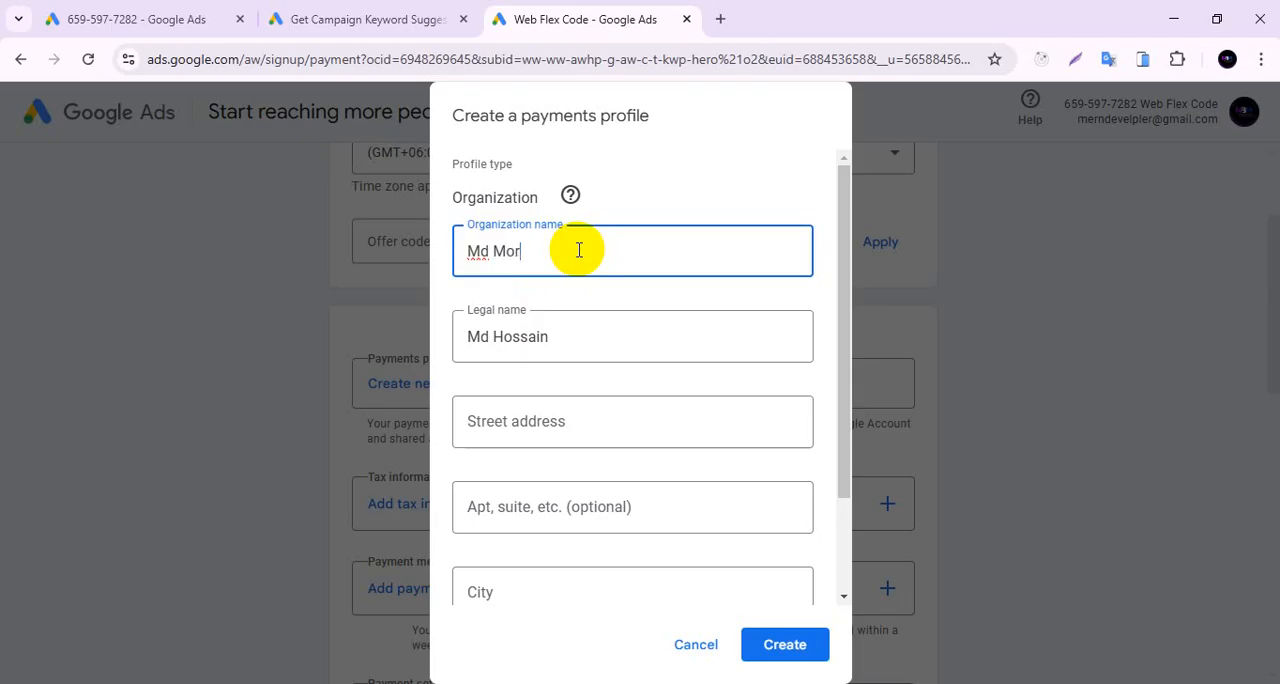
pyautogui.hotkey('ctrl', 'a')
pyautogui.hotkey('ctrl', 'c')
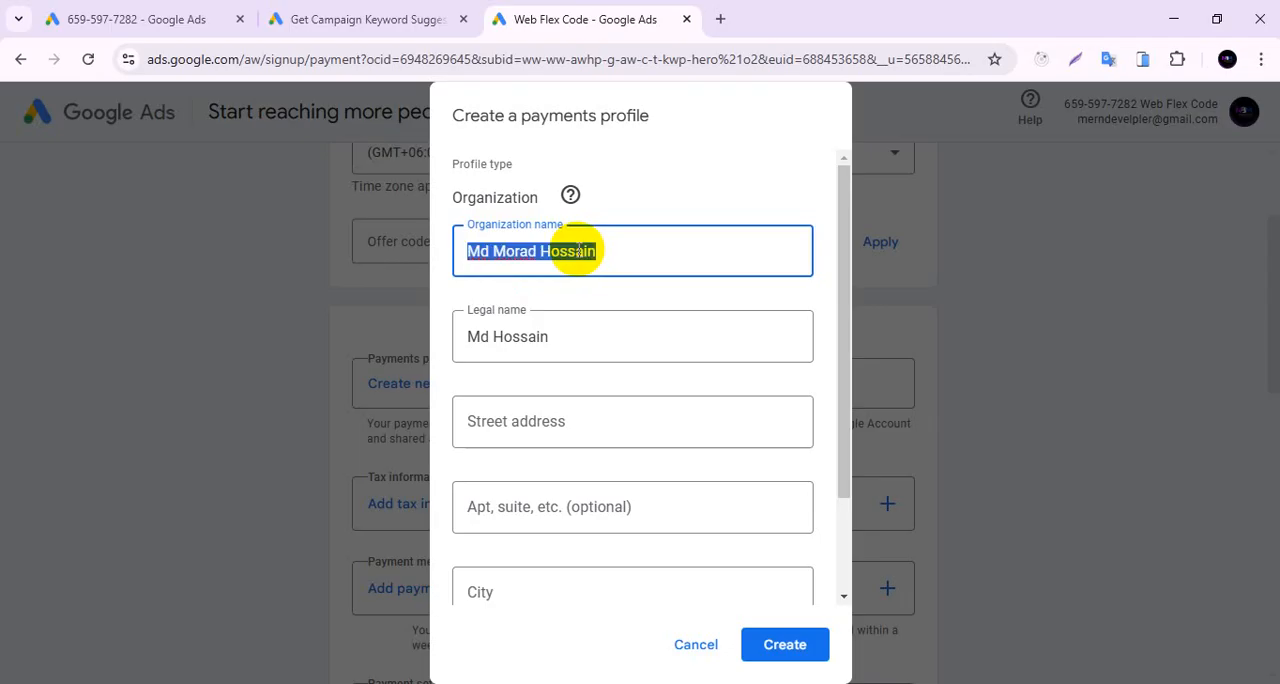
pyautogui.click(574, 322)
pyautogui.hotkey('ctrl', 'a')
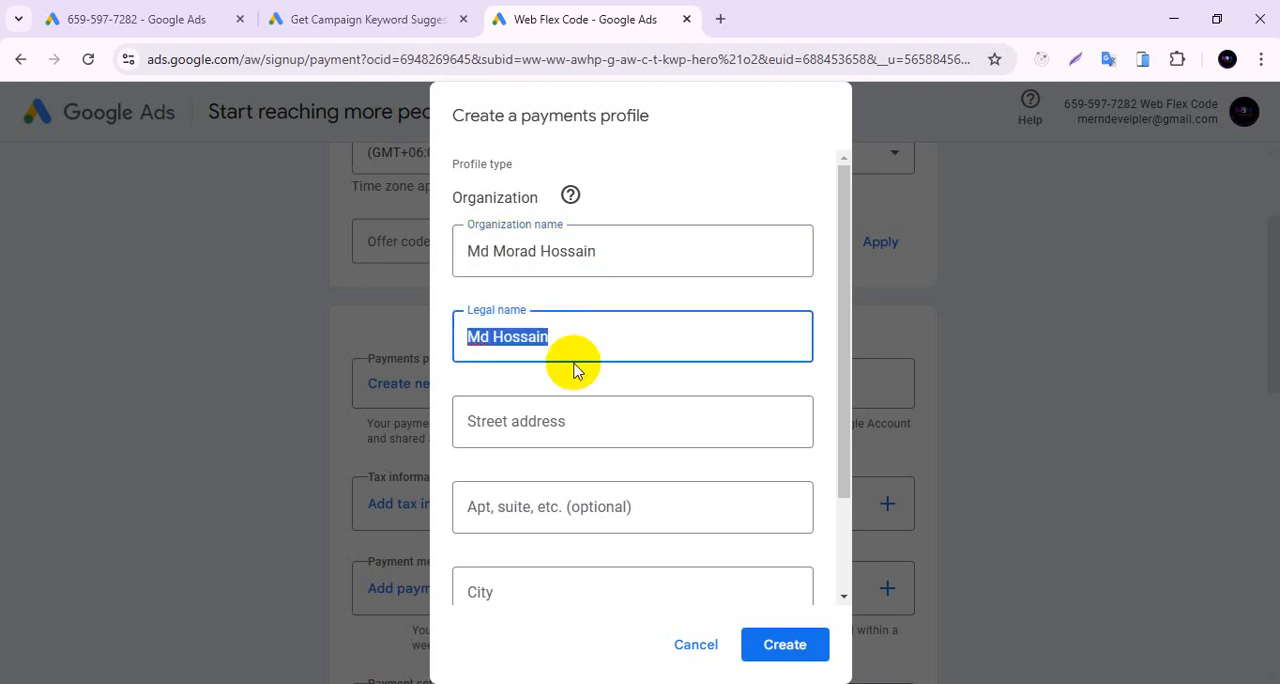
pyautogui.hotkey('ctrl', 'v')
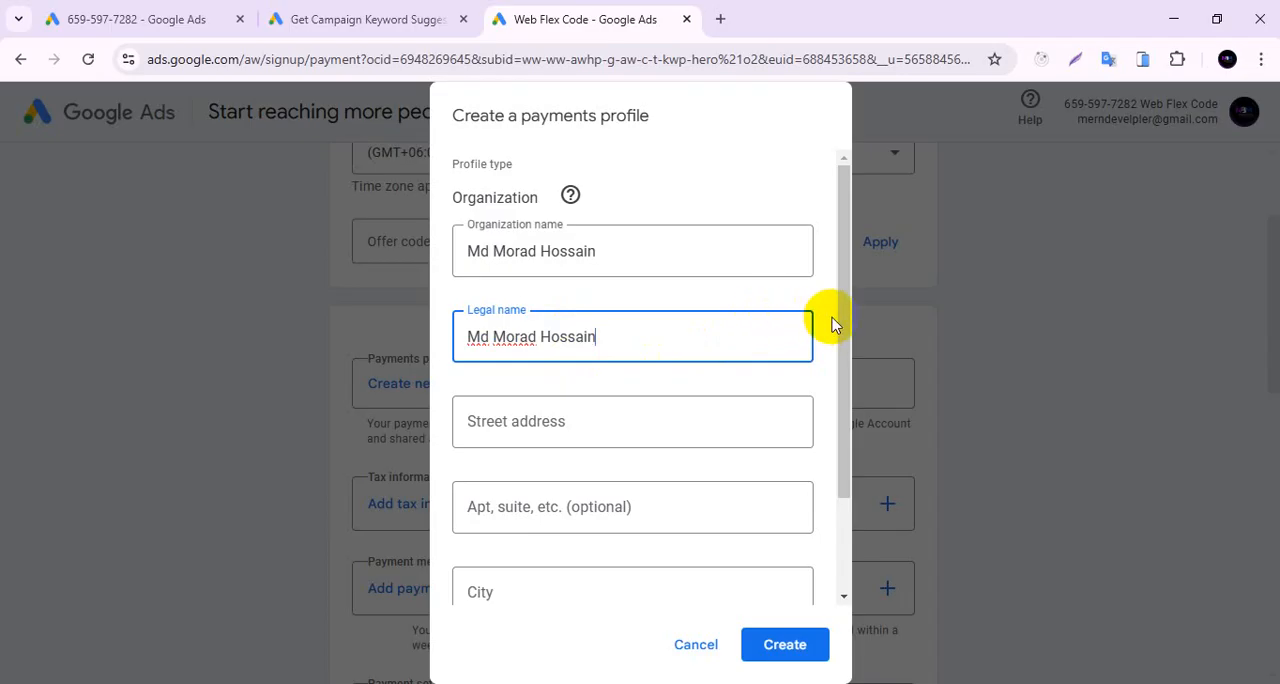
# Fill in the street address, city and postal code from the first saved address, create the payments profile and save the address.
pyautogui.moveTo(843, 320); pyautogui.dragTo(843, 410)
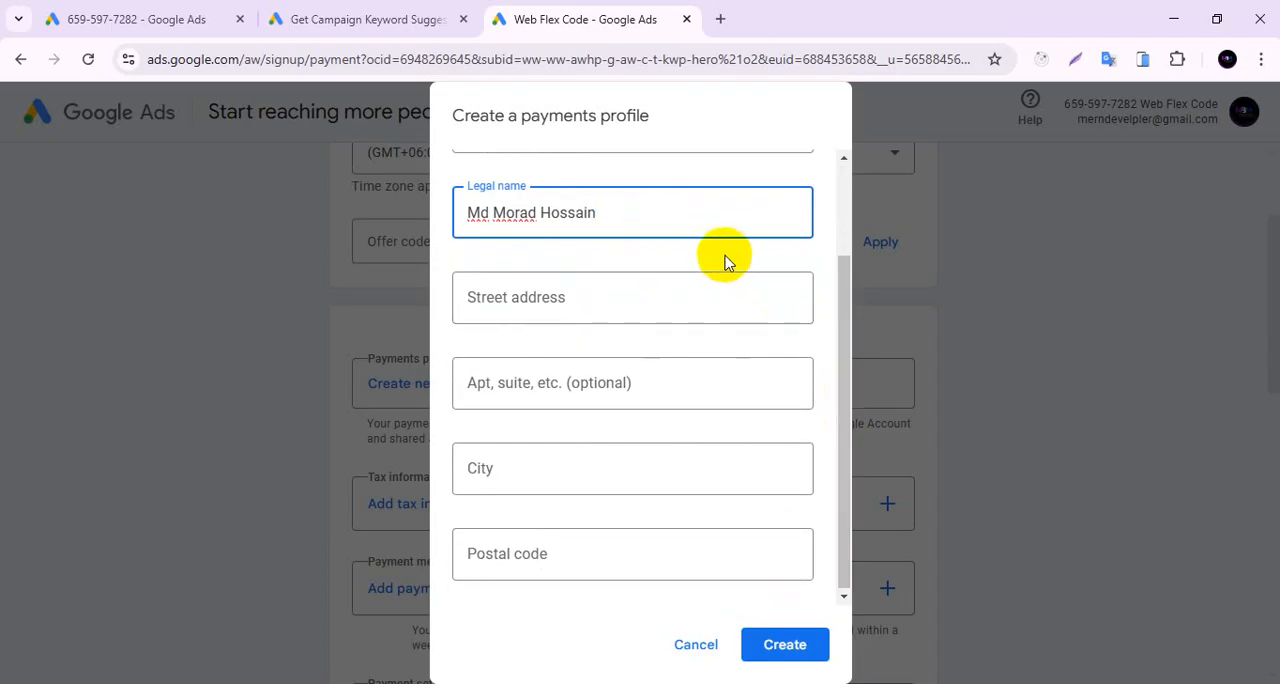
pyautogui.click(666, 295)
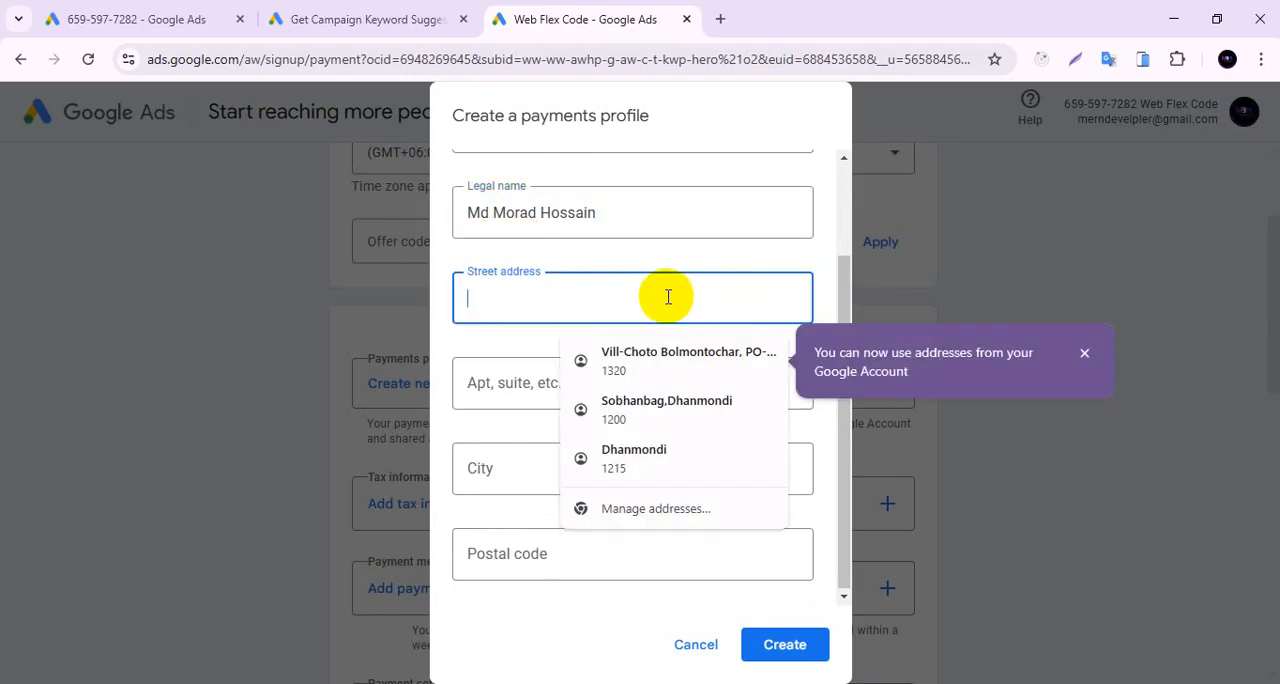
pyautogui.click(673, 360)
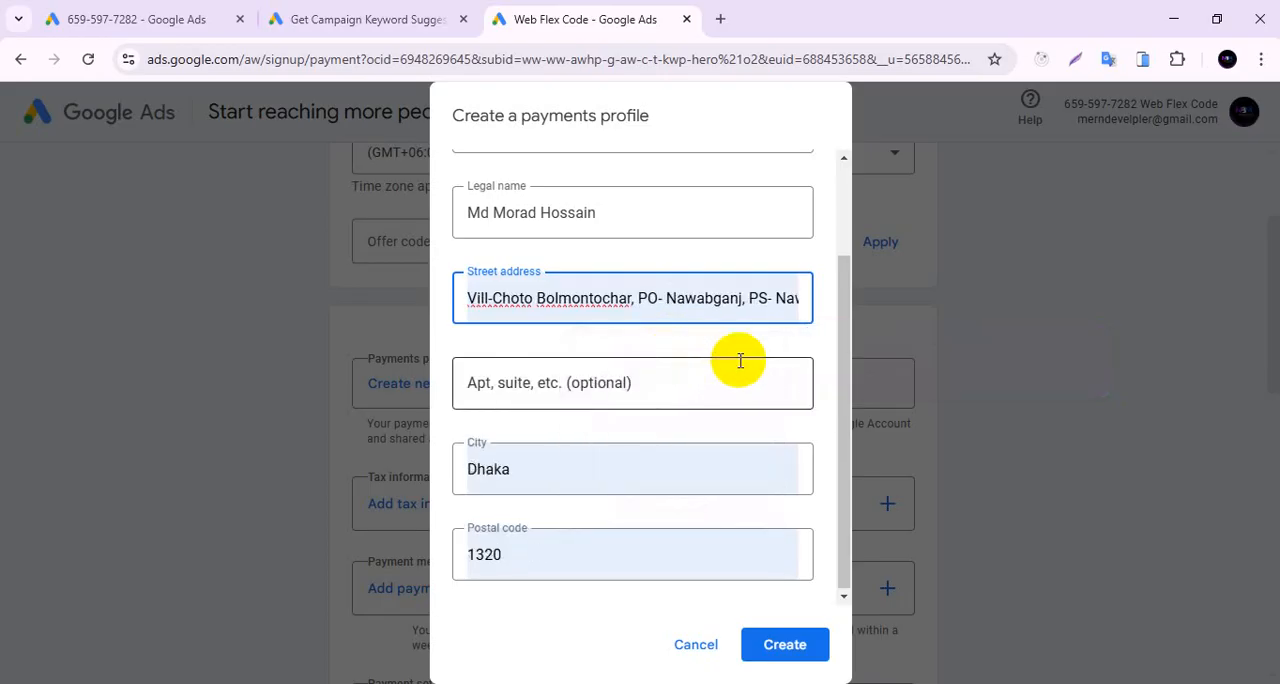
pyautogui.moveTo(840, 386)
pyautogui.mouseDown()
pyautogui.moveTo(834, 214)
pyautogui.moveTo(856, 378)
pyautogui.mouseUp()
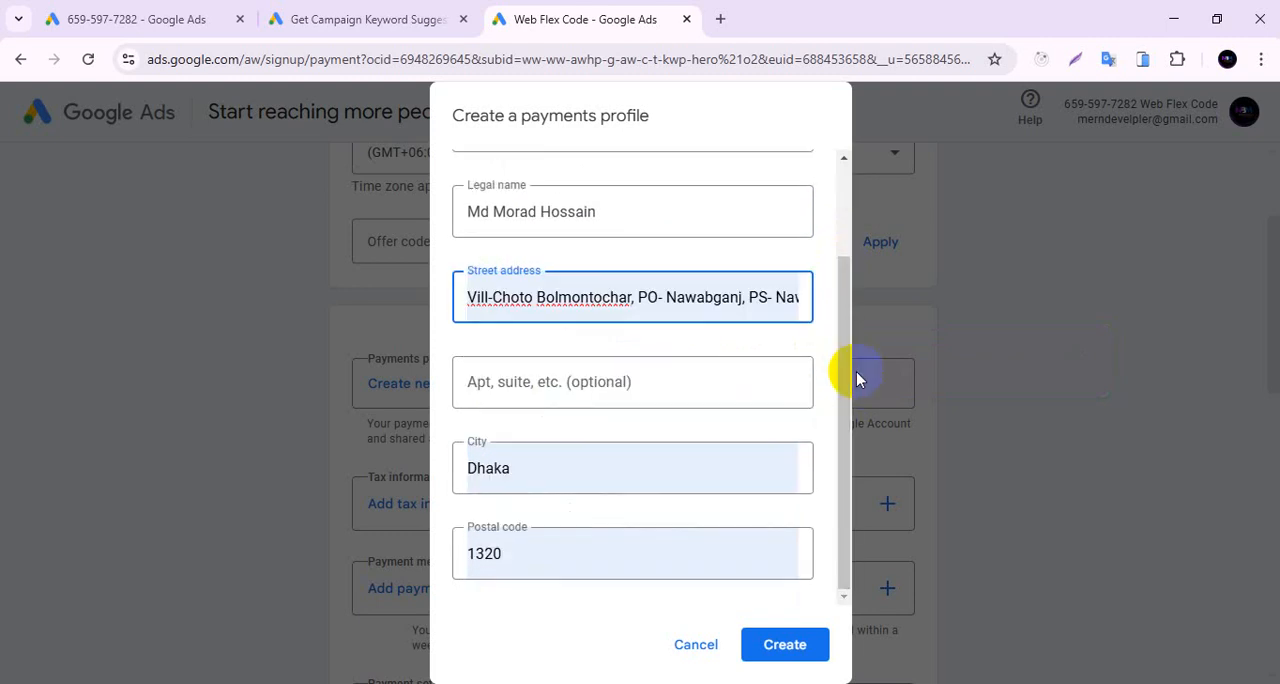
pyautogui.click(797, 645)
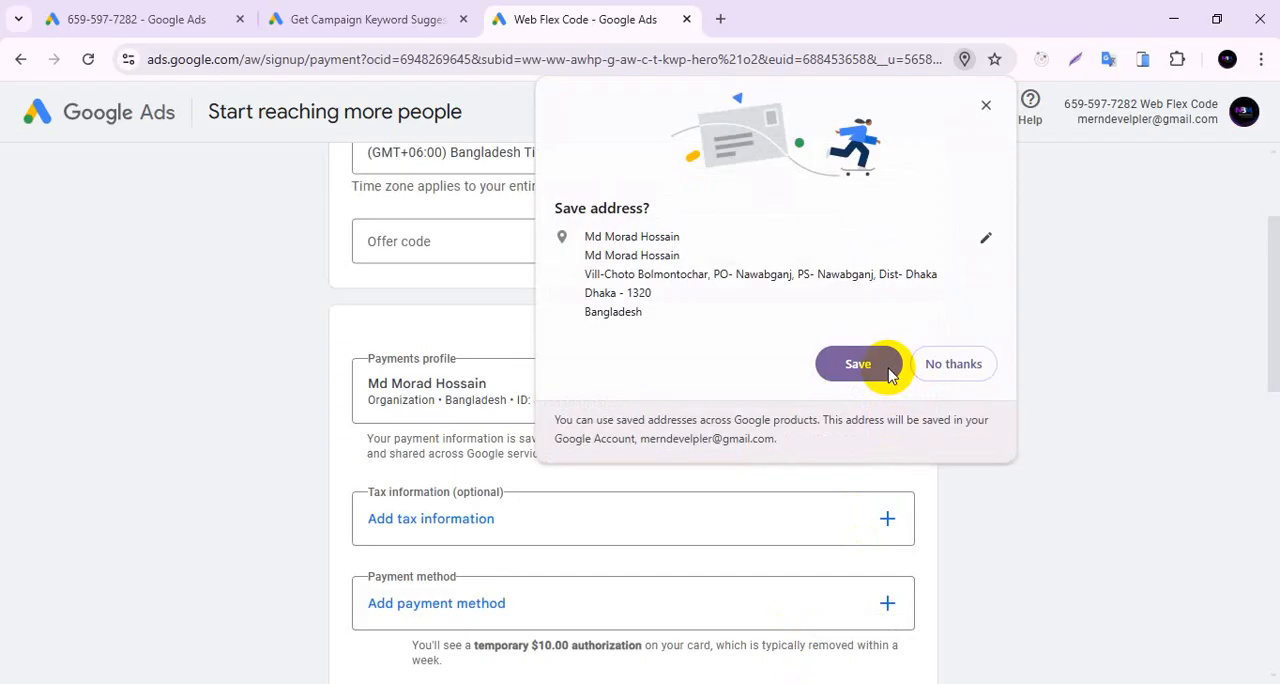
pyautogui.click(891, 372)
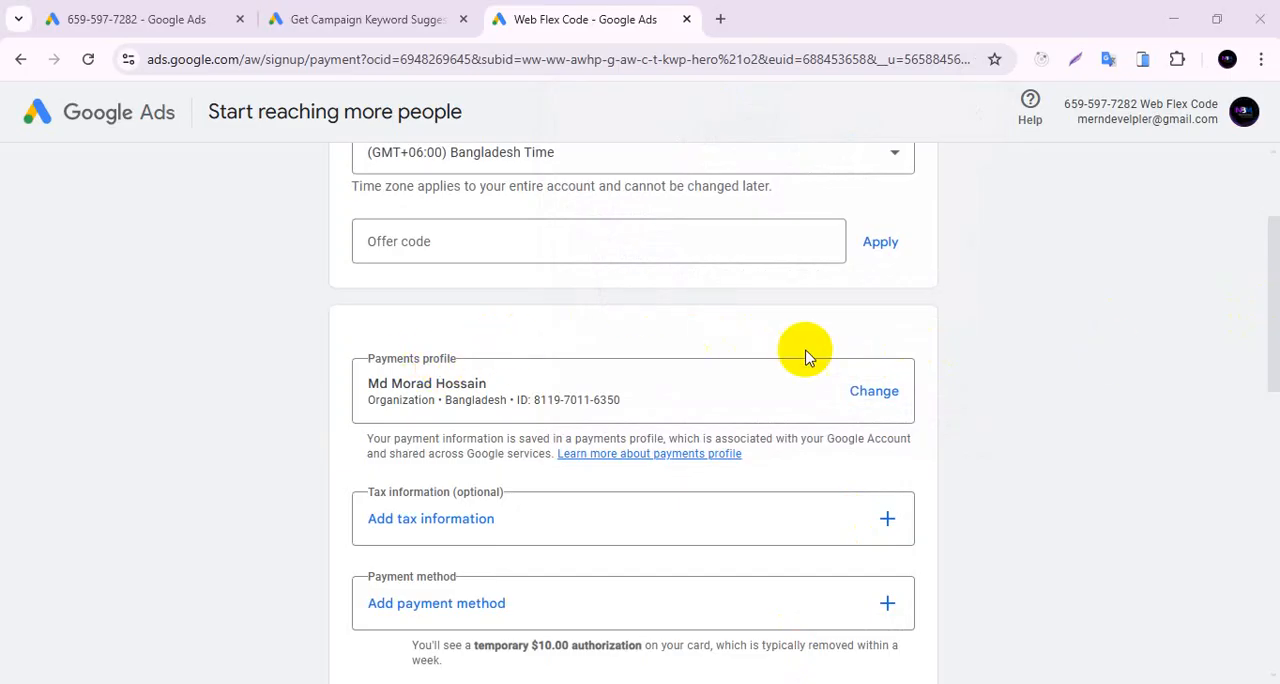
# Check which payment methods can be added, and close the choice without adding one.
pyautogui.moveTo(1274, 308); pyautogui.dragTo(1274, 375)
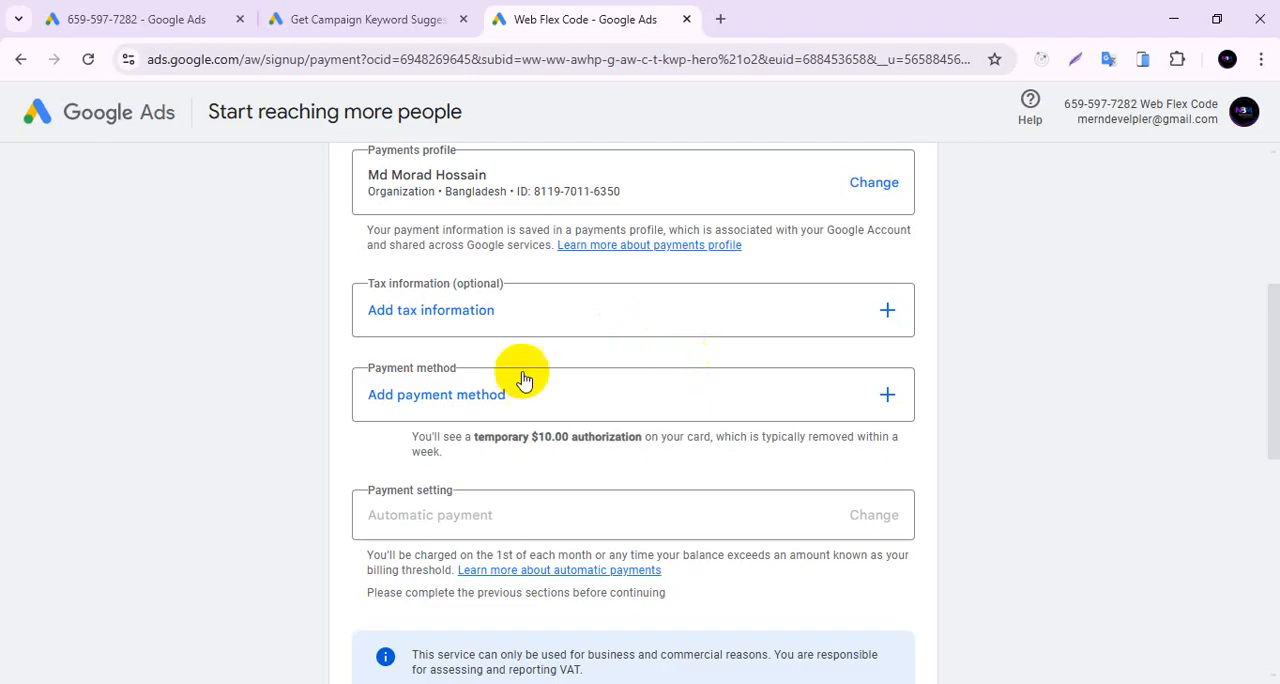
pyautogui.click(442, 400)
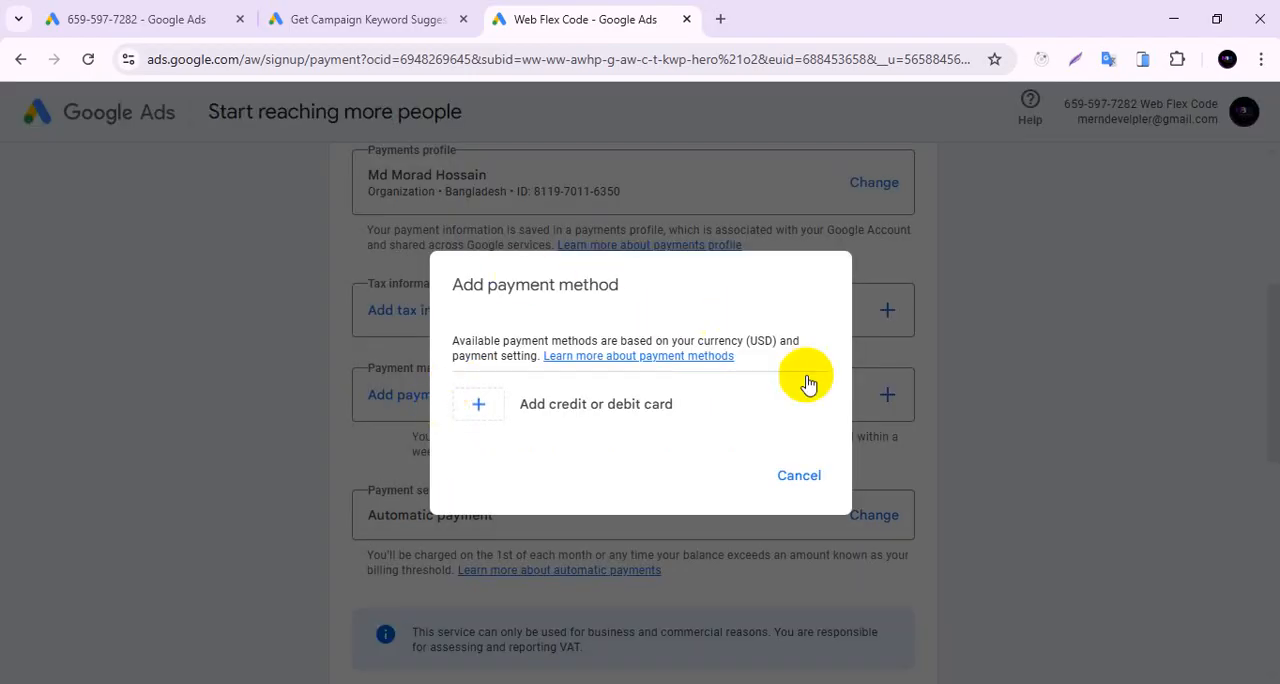
pyautogui.click(801, 476)
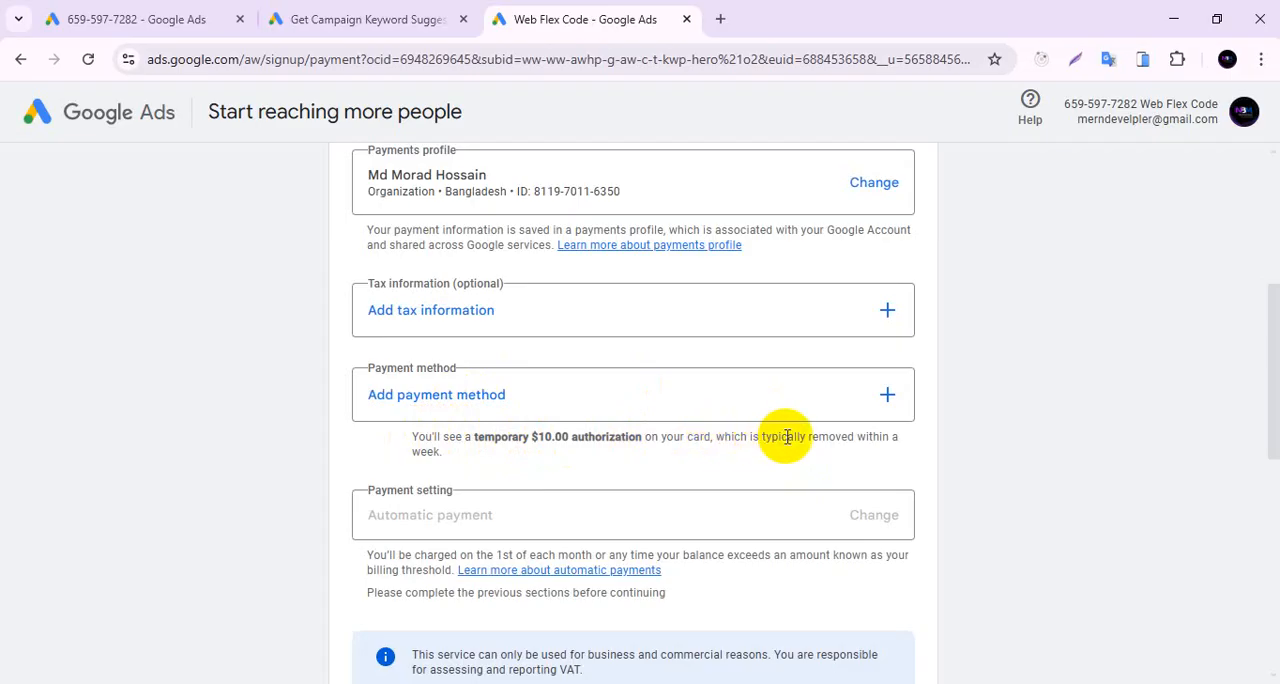
# Translate the note about the temporary $10.00 card authorization from English to Bengali with Google Translate in a new tab.
pyautogui.tripleClick(416, 441)
pyautogui.hotkey('ctrl', 'c')
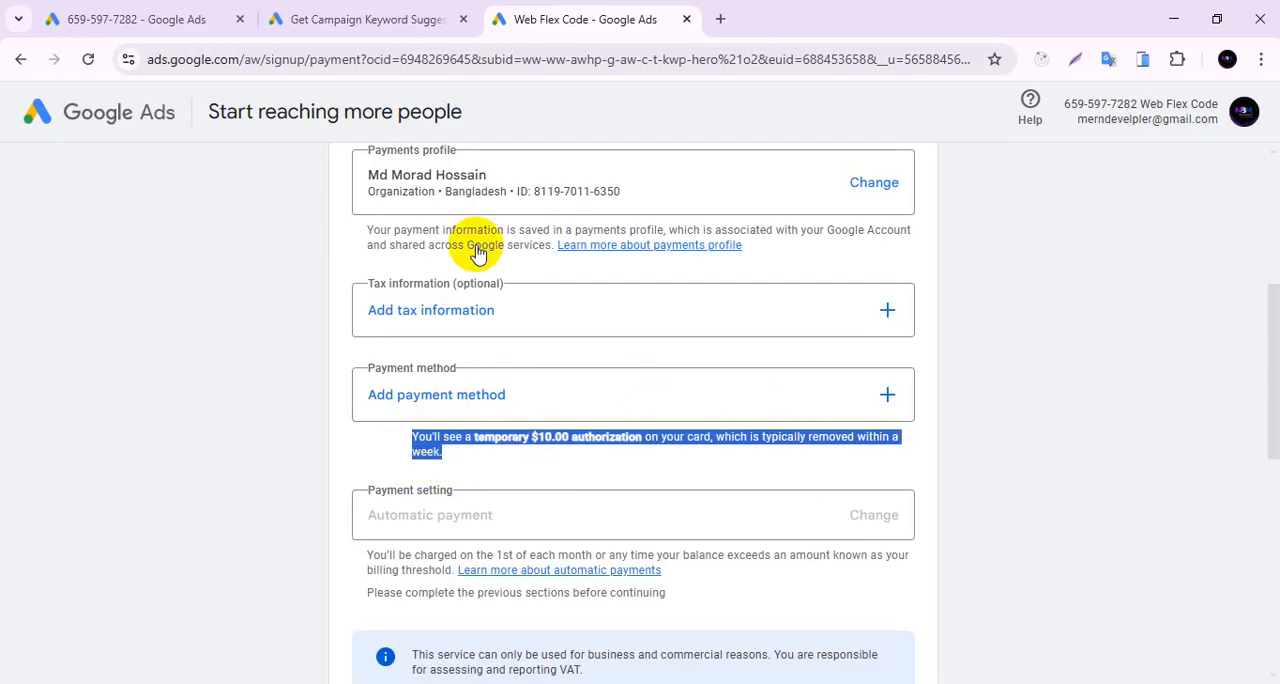
pyautogui.click(722, 19)
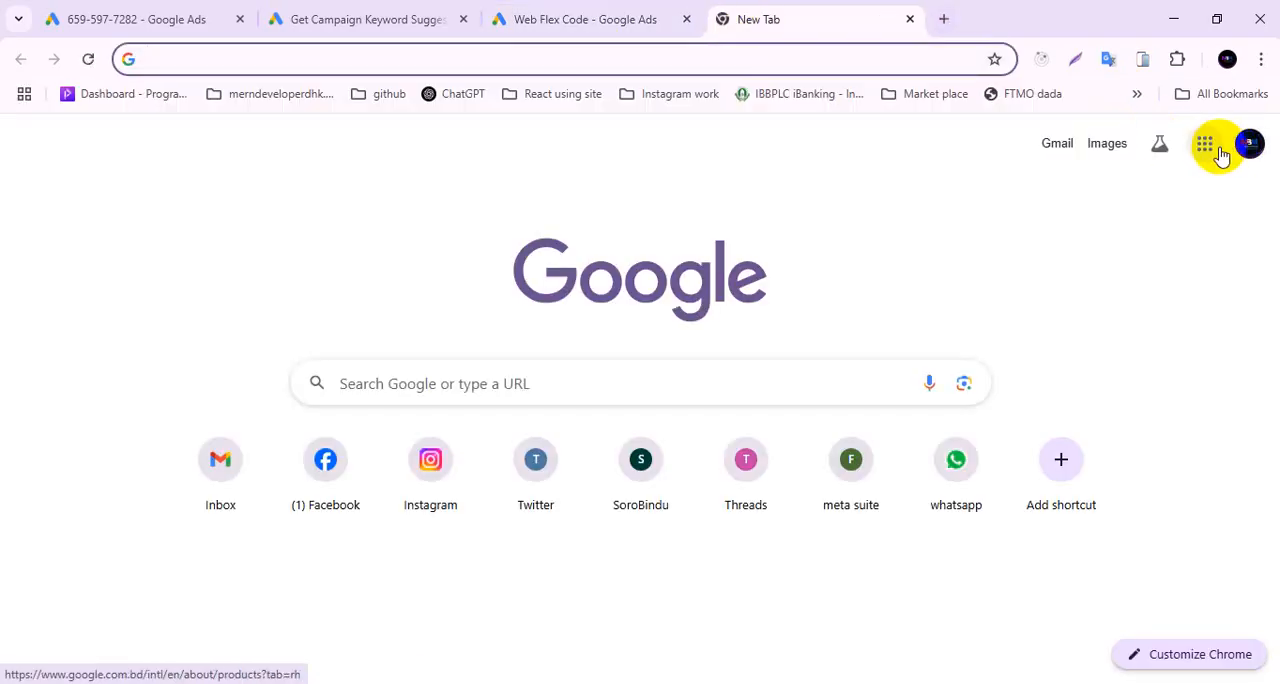
pyautogui.click(1207, 148)
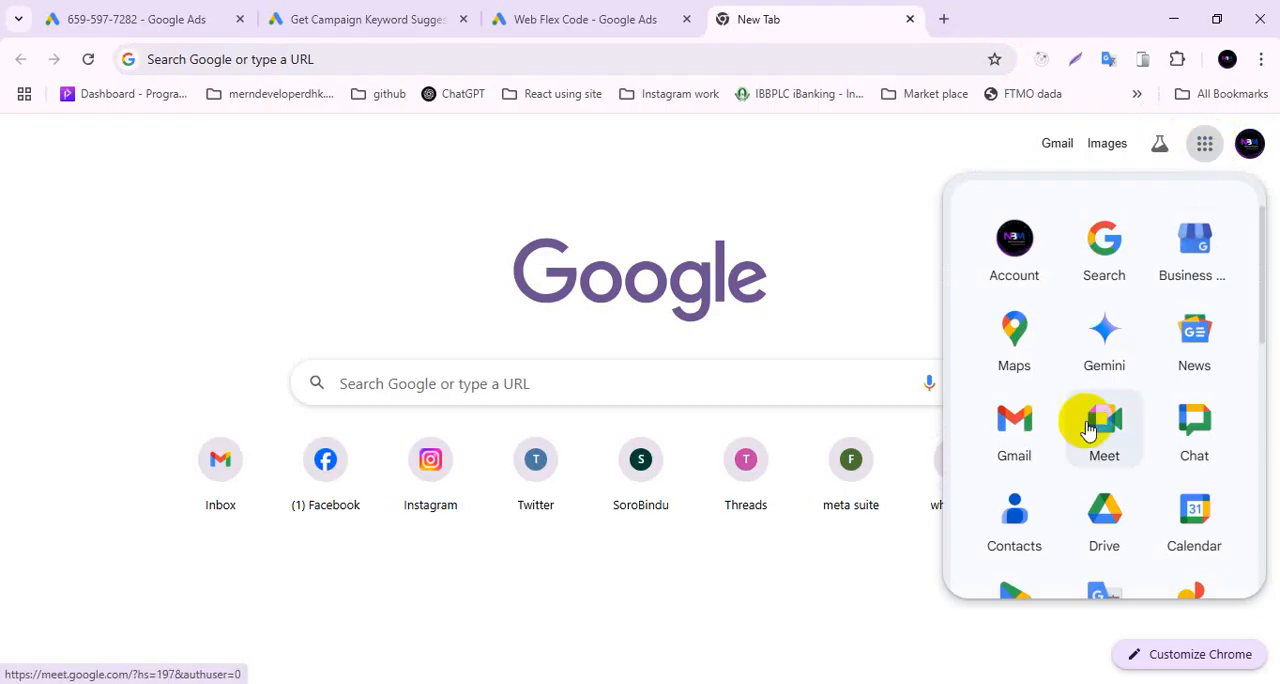
pyautogui.click(1100, 595)
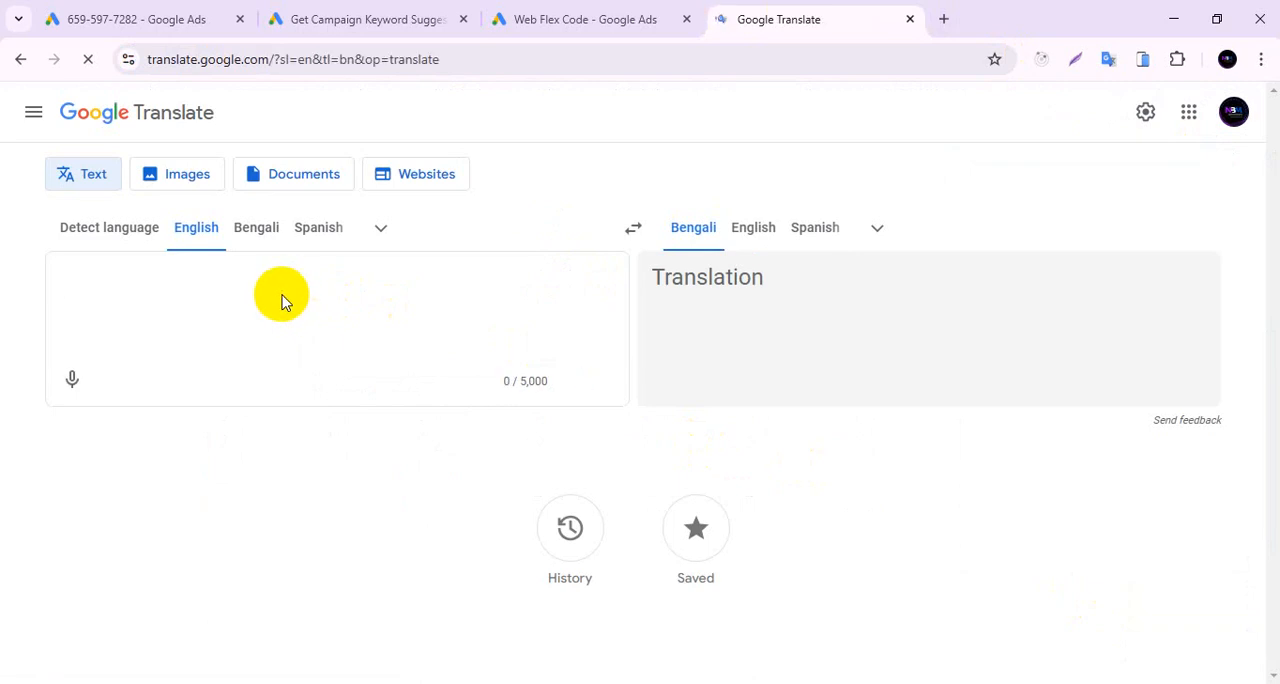
pyautogui.hotkey('ctrl', 'v')
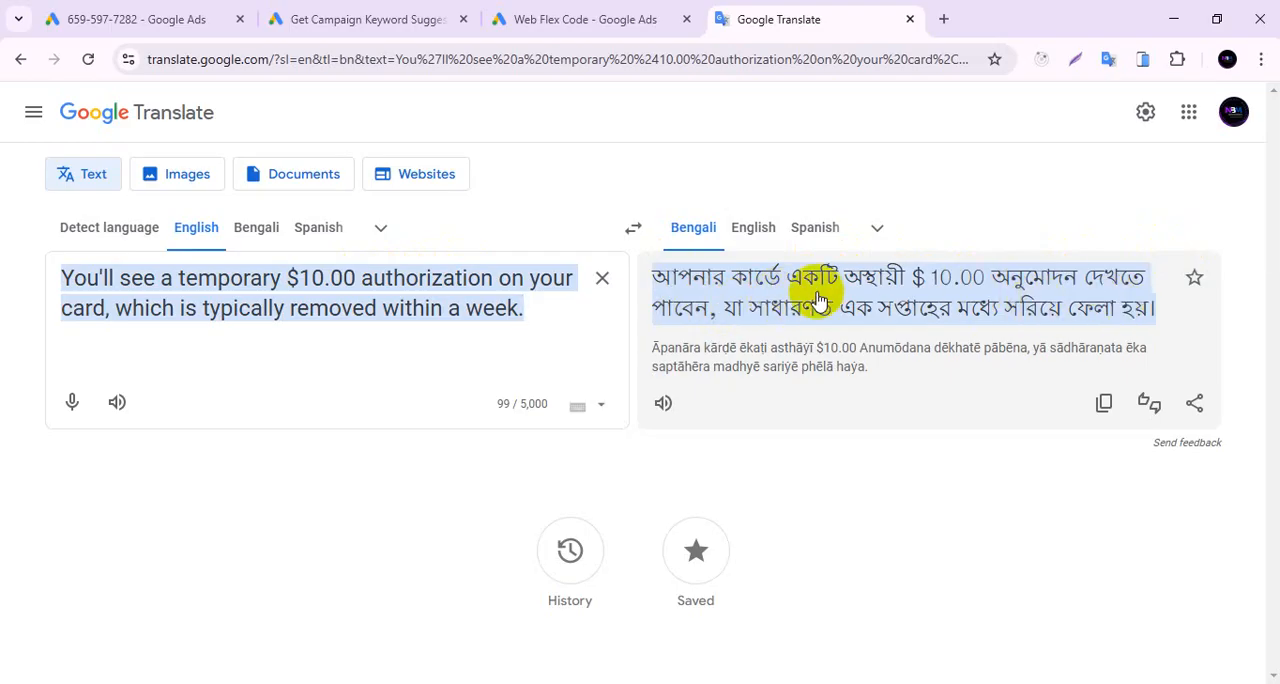
# Return to the Google Ads payment settings and begin adding a credit or debit card at its card number field.
pyautogui.click(372, 18)
pyautogui.click(521, 10)
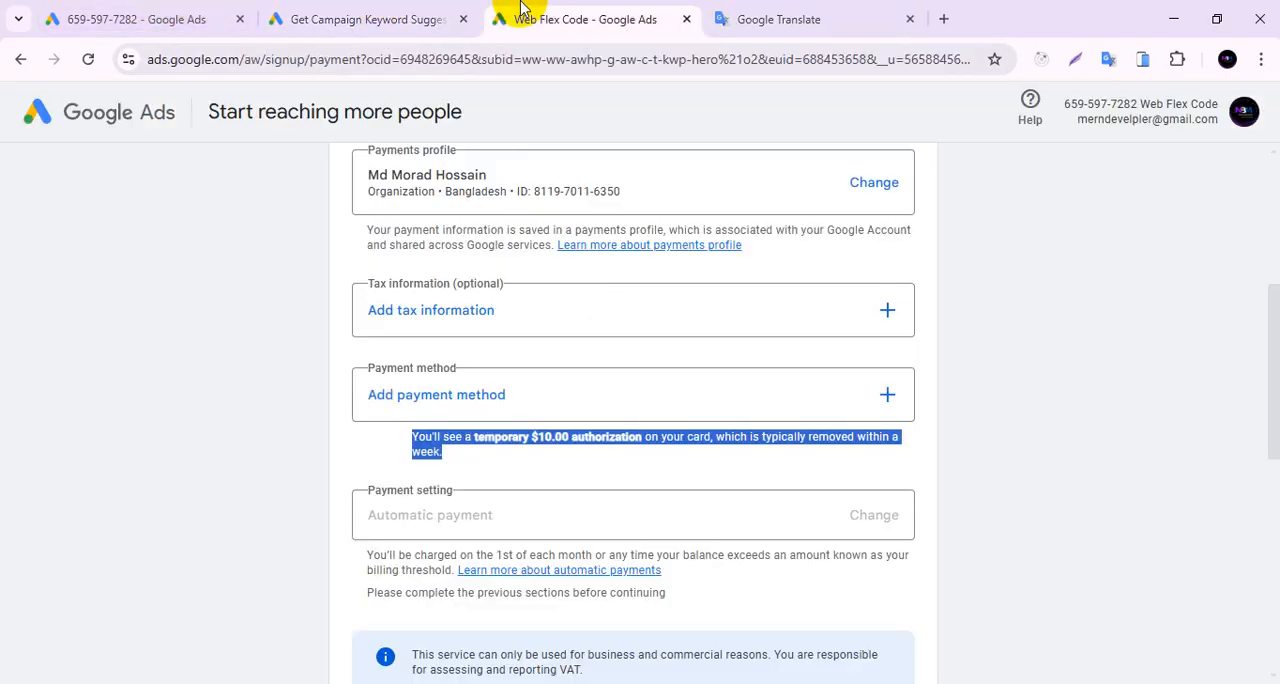
pyautogui.click(885, 393)
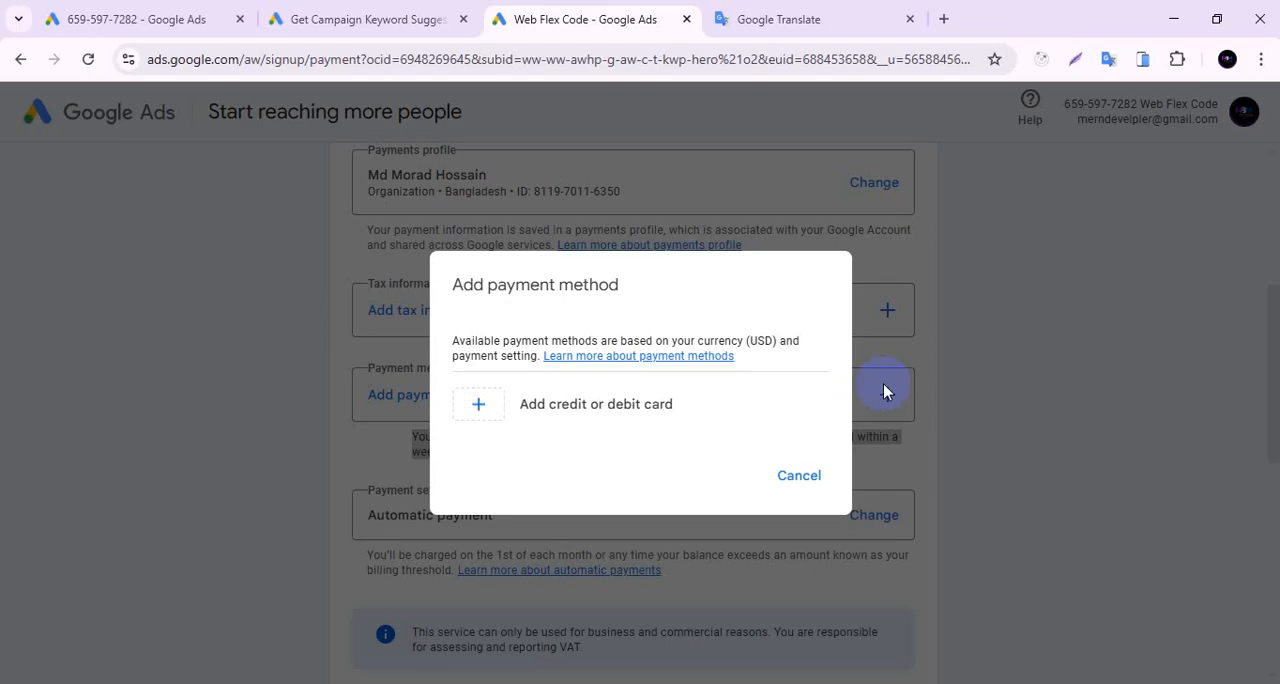
pyautogui.click(549, 422)
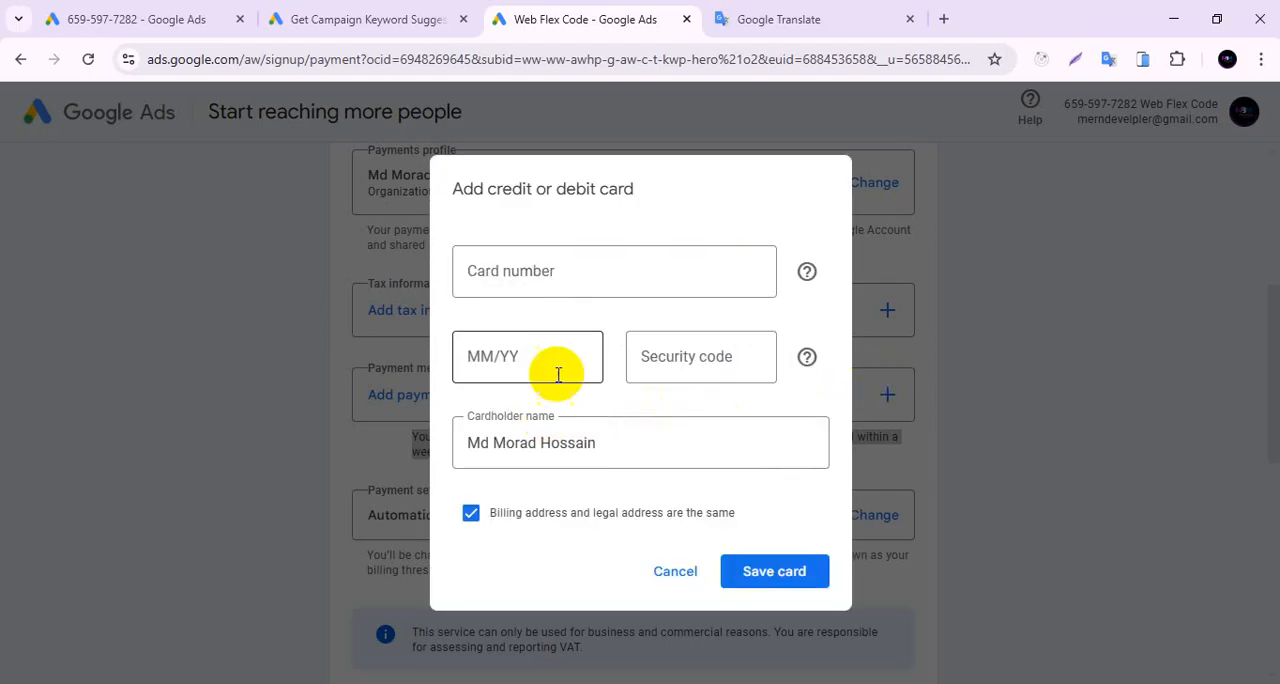
pyautogui.click(566, 278)
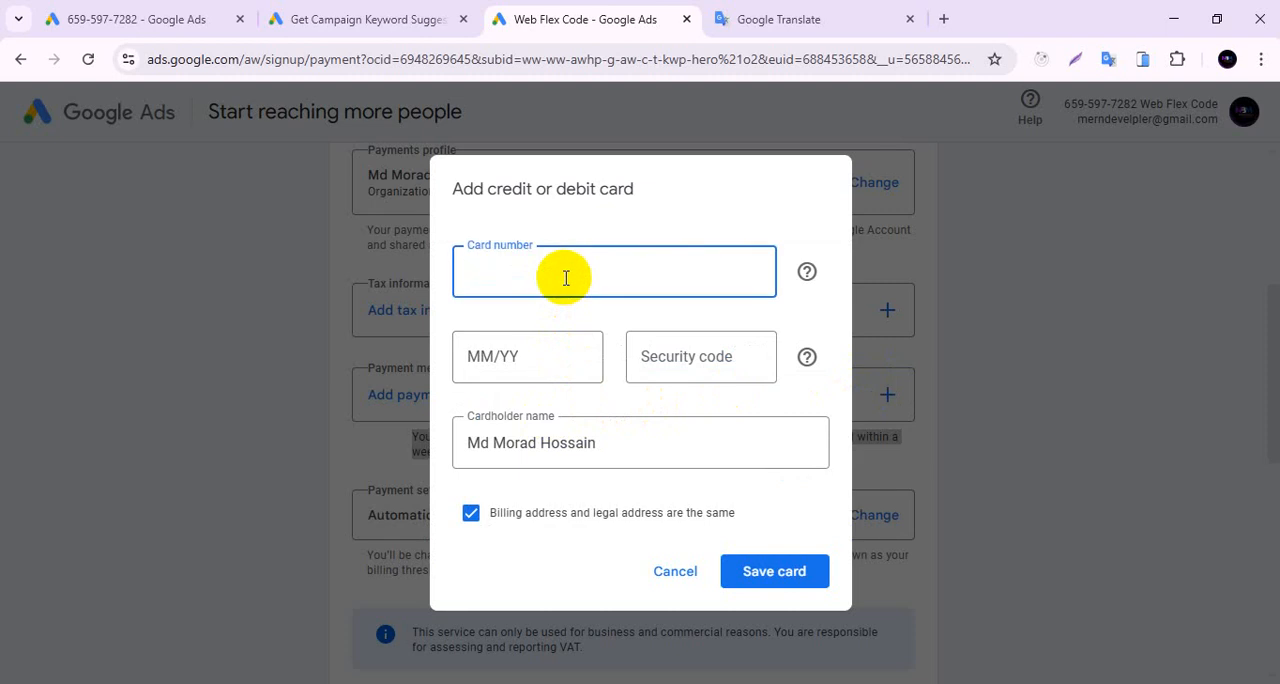